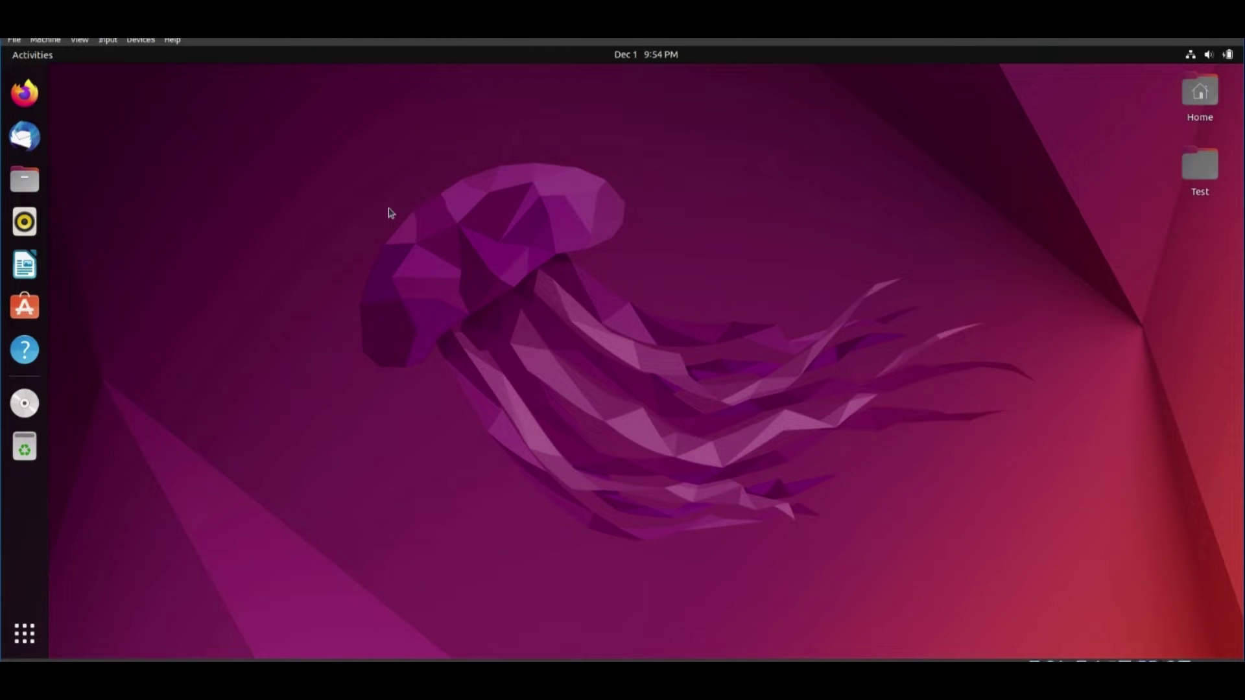
# Step: Install the timeshift package in Terminal with sudo apt install timeshift
pyautogui.click(23, 636)
pyautogui.write('termin')
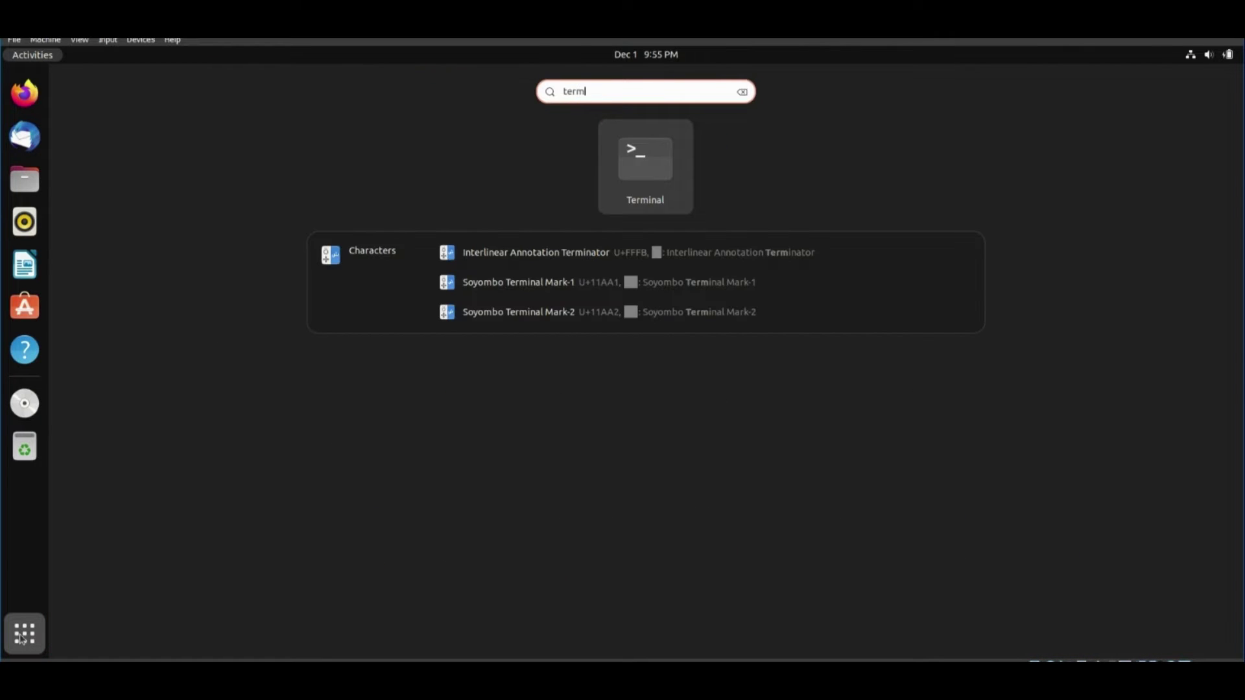
pyautogui.press('Return')
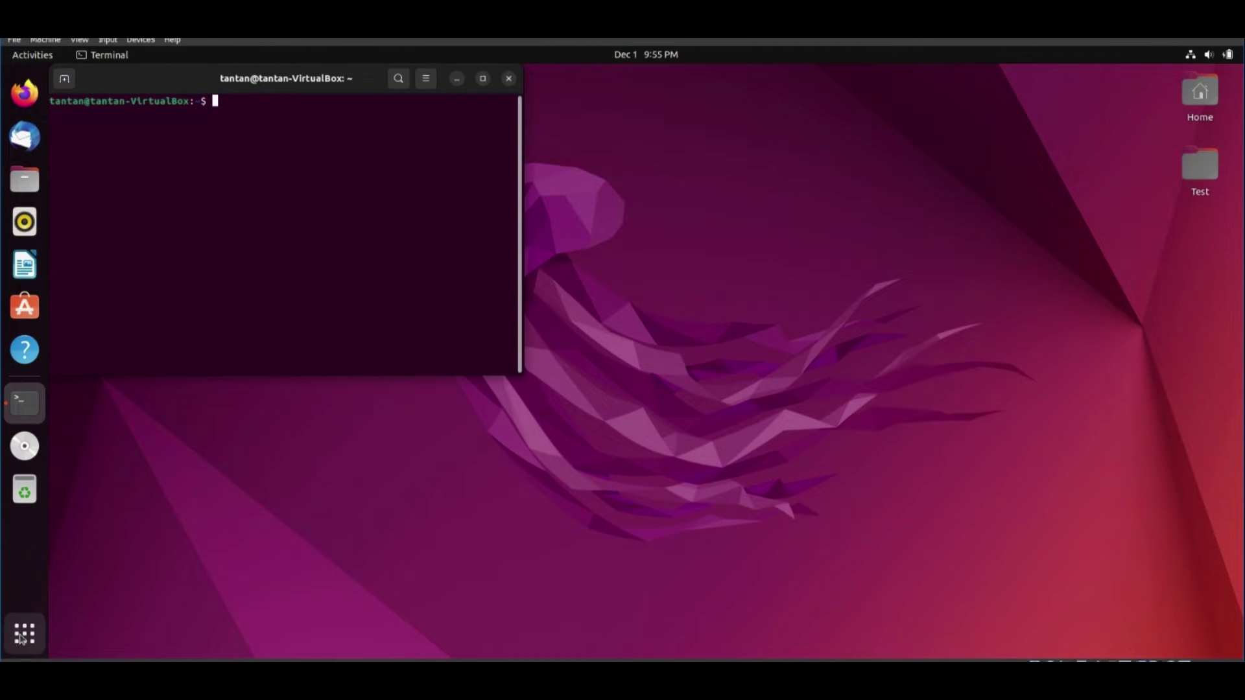
pyautogui.write('sudo ')
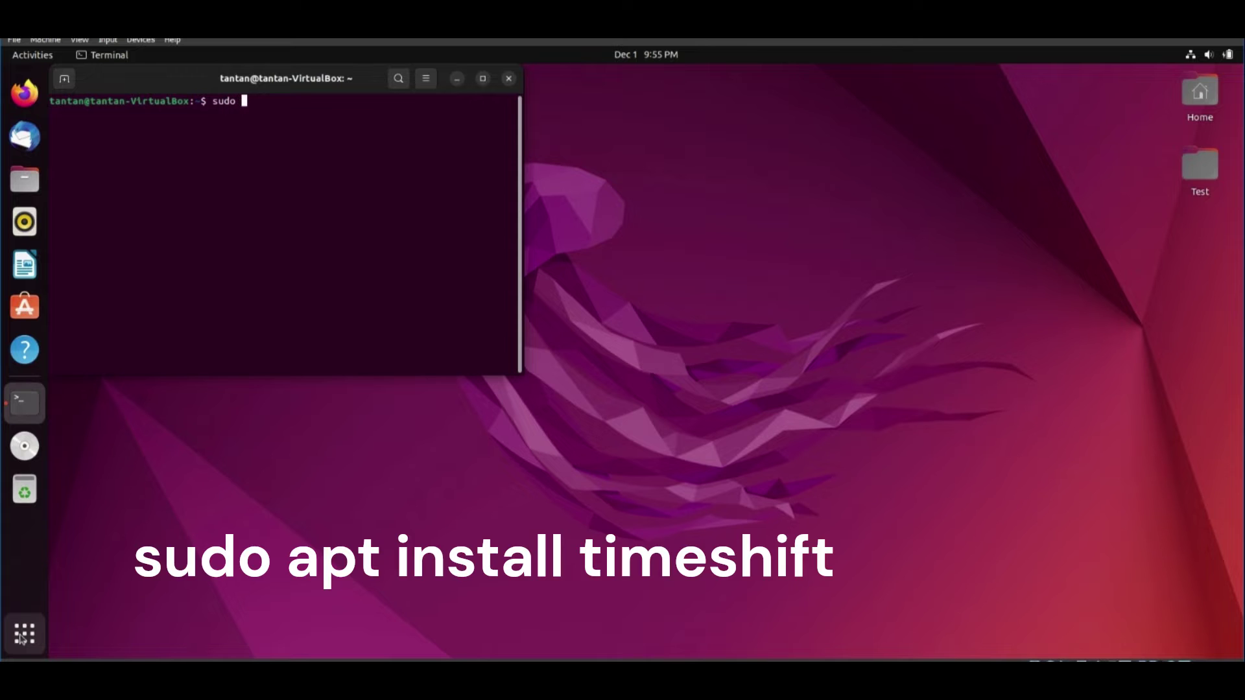
pyautogui.write('apt install timeshift')
pyautogui.press('Return')
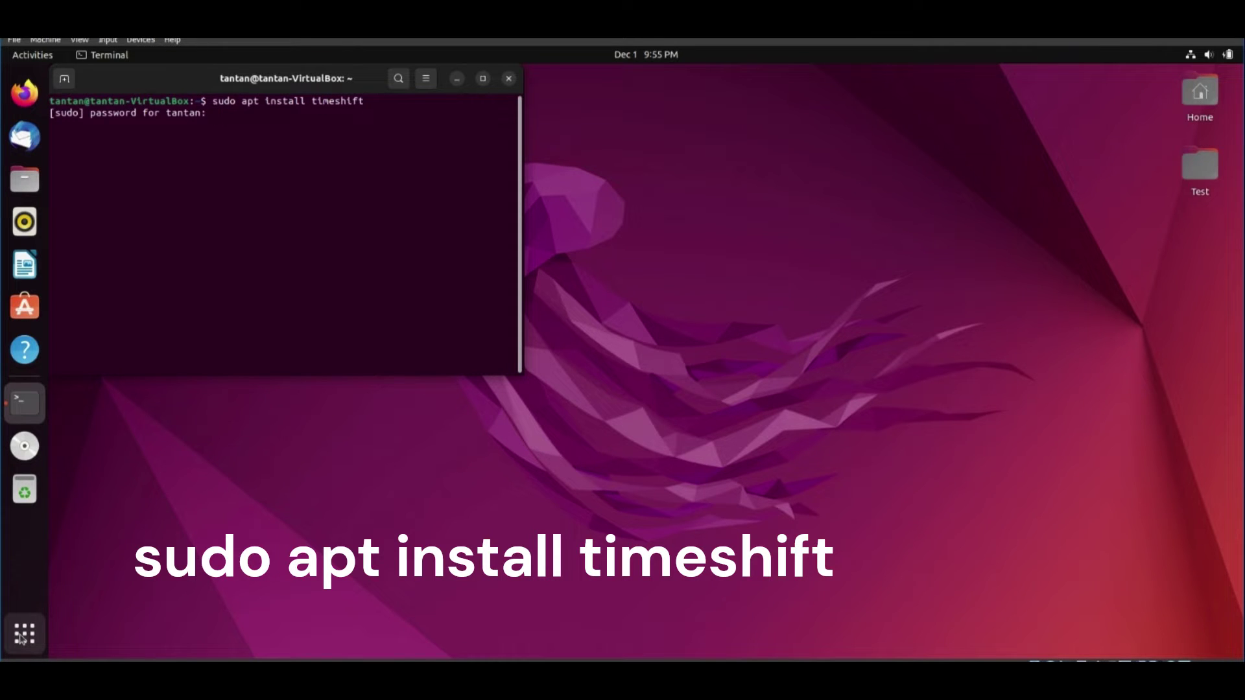
pyautogui.press('Return')
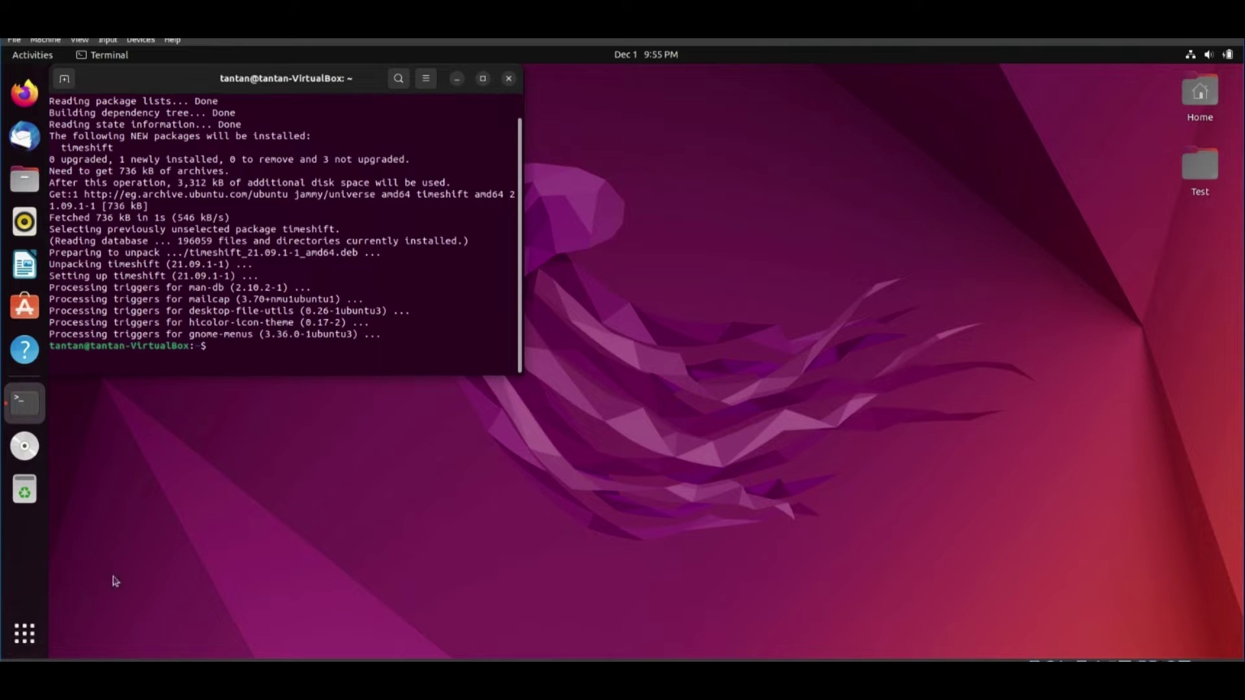
# Step: Close the terminal and launch Timeshift by searching 'time' in the applications overview
pyautogui.click(510, 78)
pyautogui.click(14, 647)
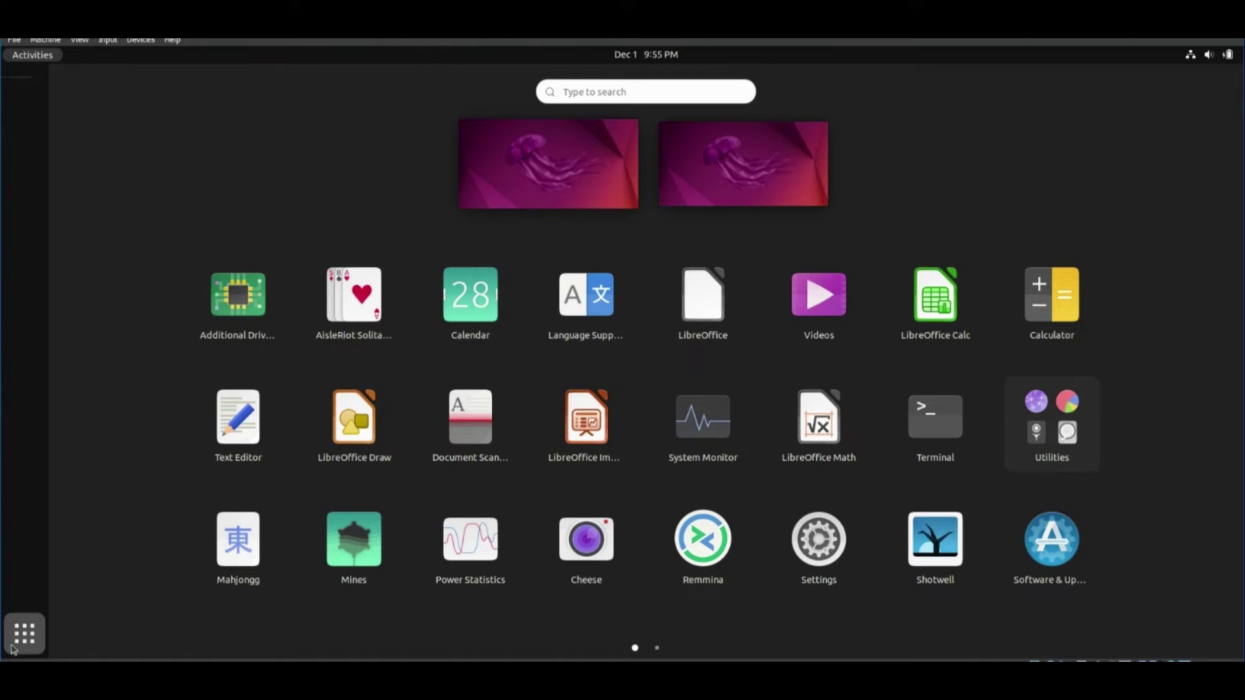
pyautogui.write('time')
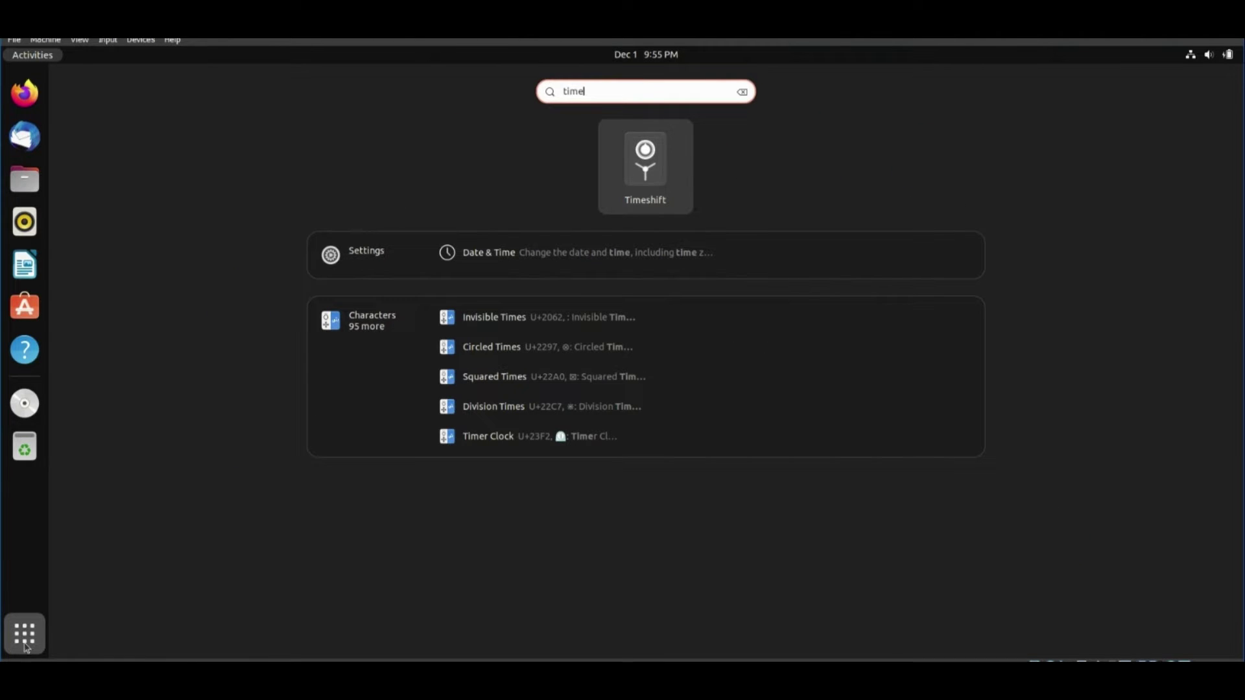
pyautogui.click(658, 186)
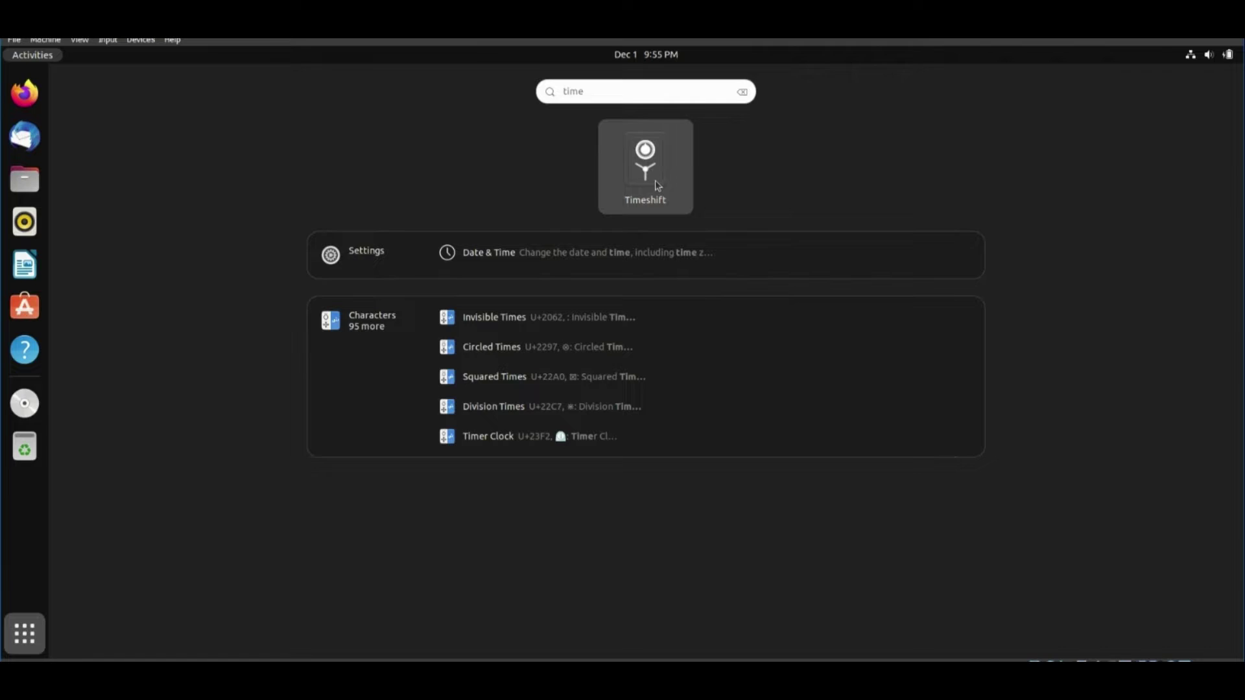
# Step: Authenticate Timeshift with the administrator password to open the Setup Wizard
pyautogui.write('•••')
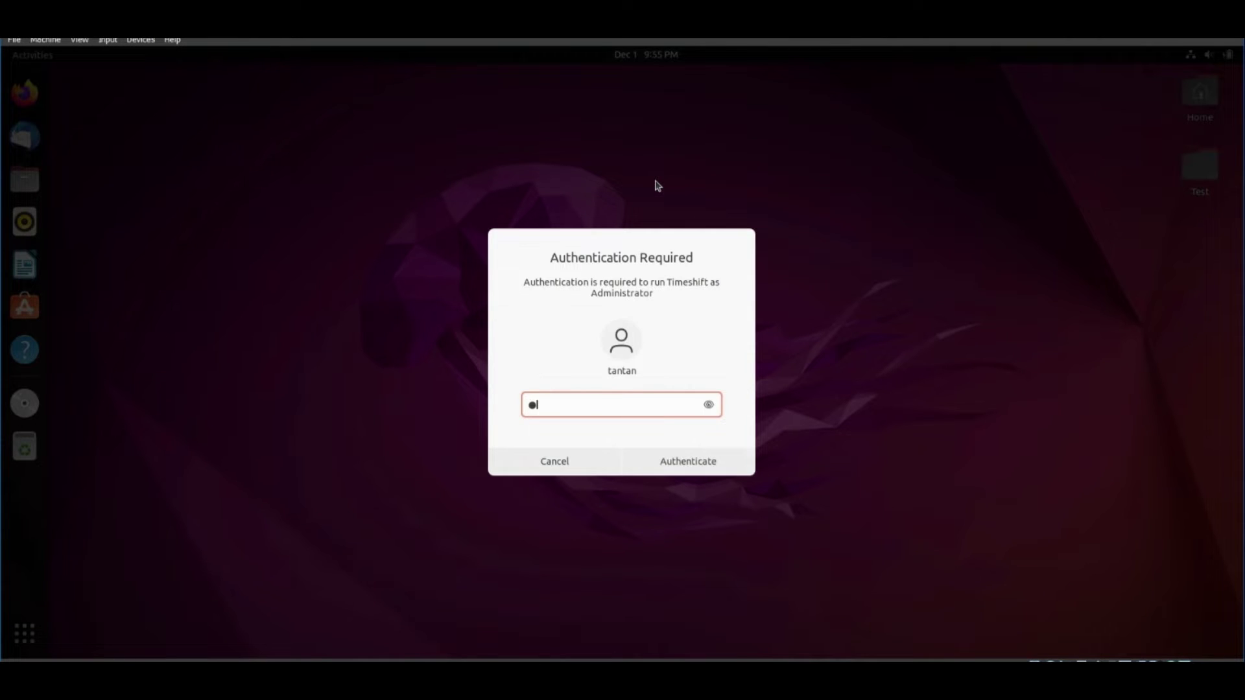
pyautogui.press('Return')
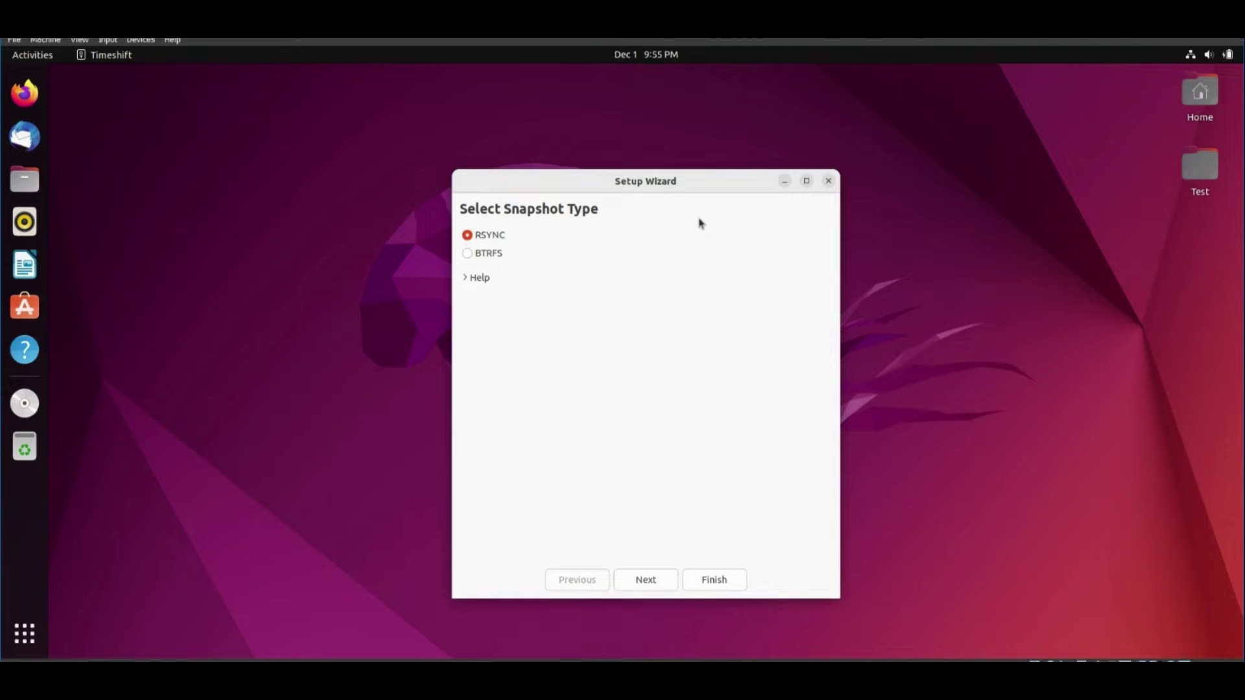
pyautogui.moveTo(583, 192); pyautogui.dragTo(508, 104)
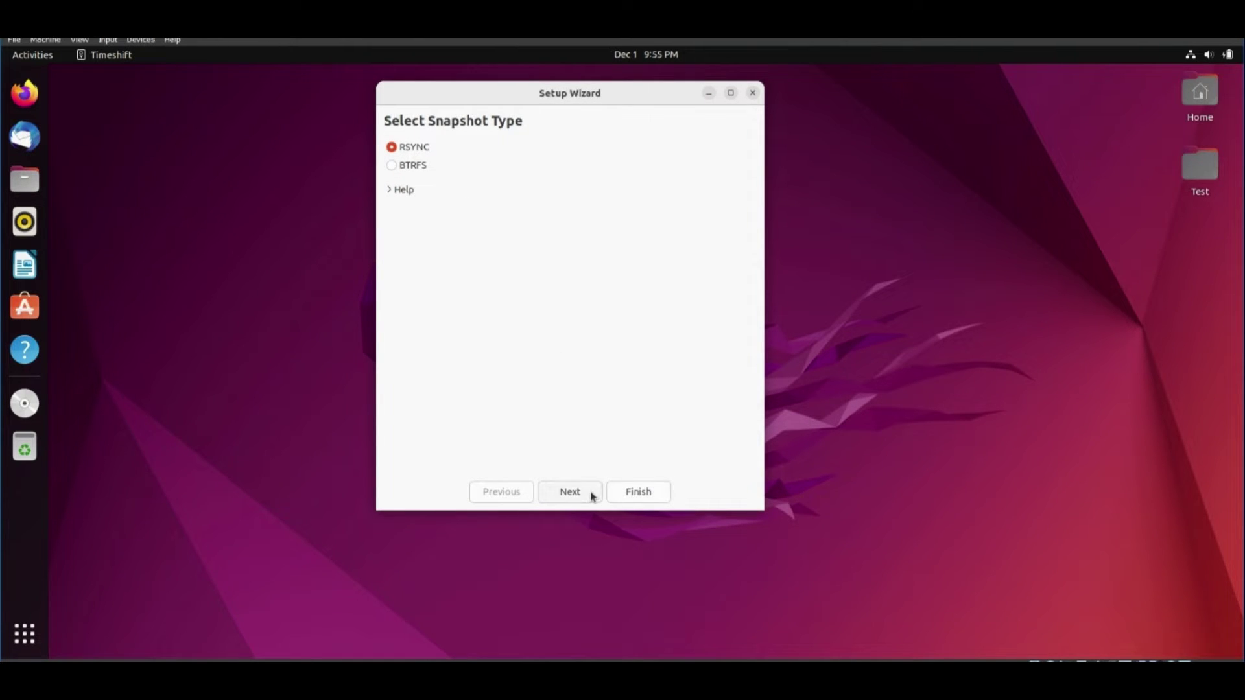
# Step: Keep RSYNC and choose the VBOX HARDDISK ATA disk as the snapshot location
pyautogui.click(570, 491)
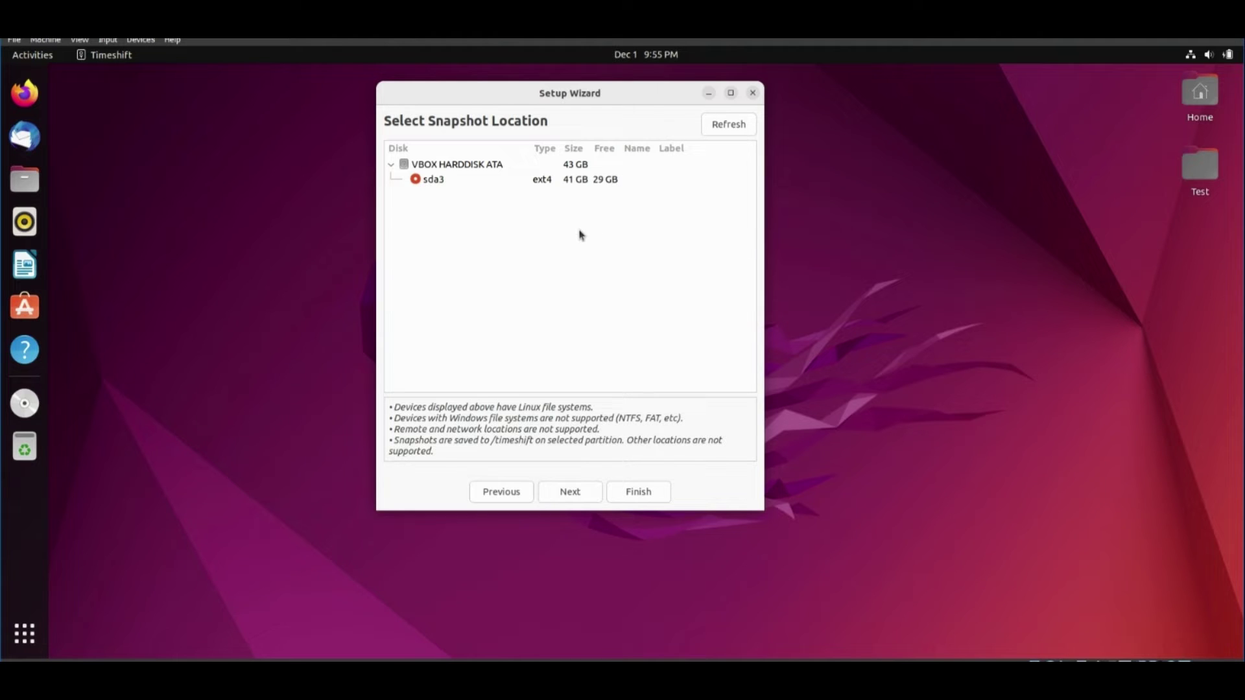
pyautogui.click(446, 164)
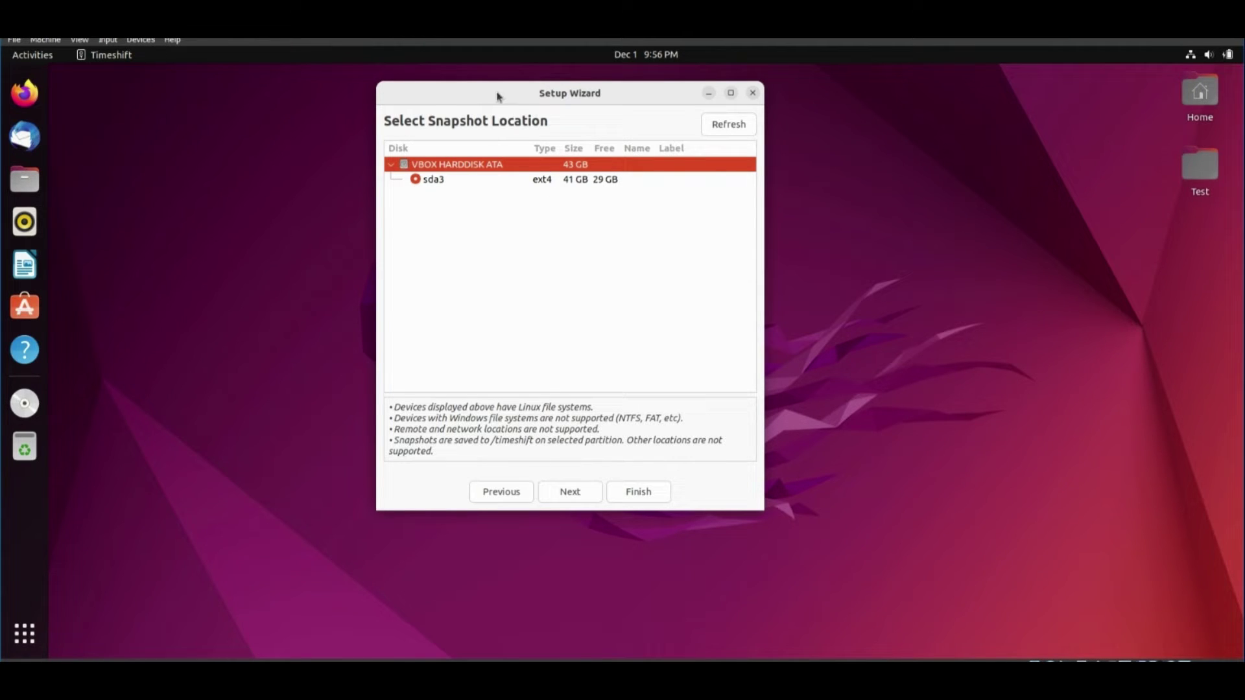
pyautogui.moveTo(497, 94); pyautogui.dragTo(470, 120)
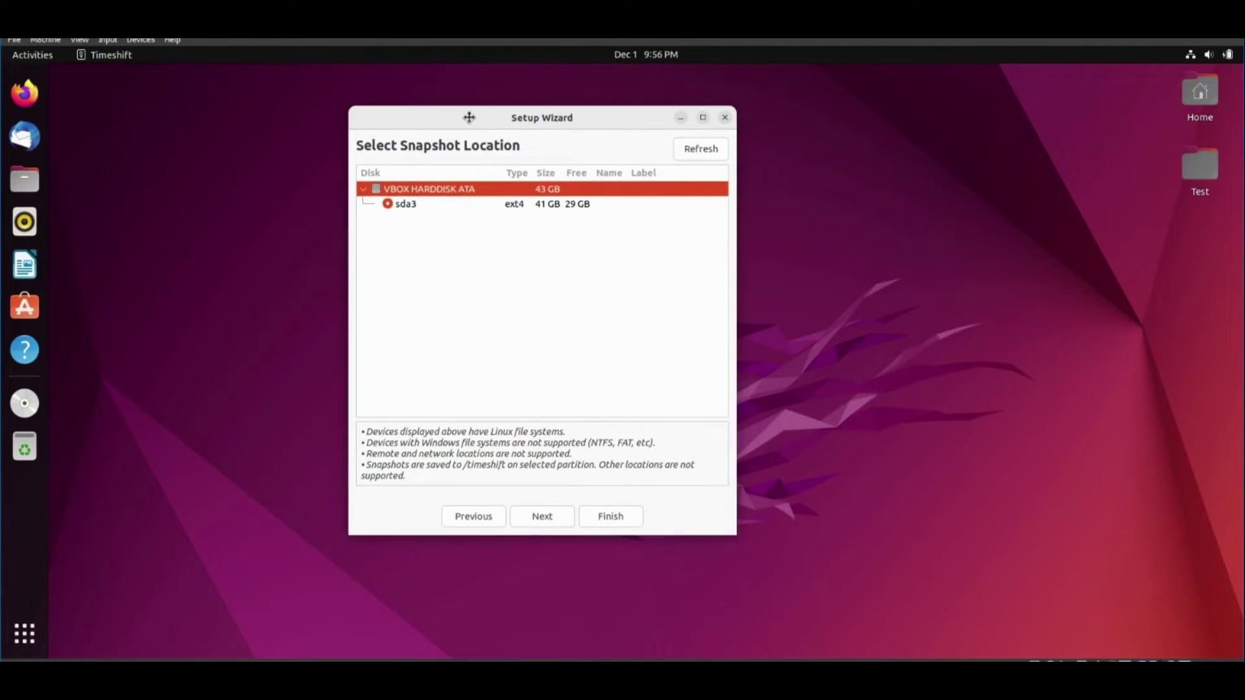
# Step: Switch snapshot levels from Daily to Monthly, keep home exclusions, and finish the wizard
pyautogui.click(550, 523)
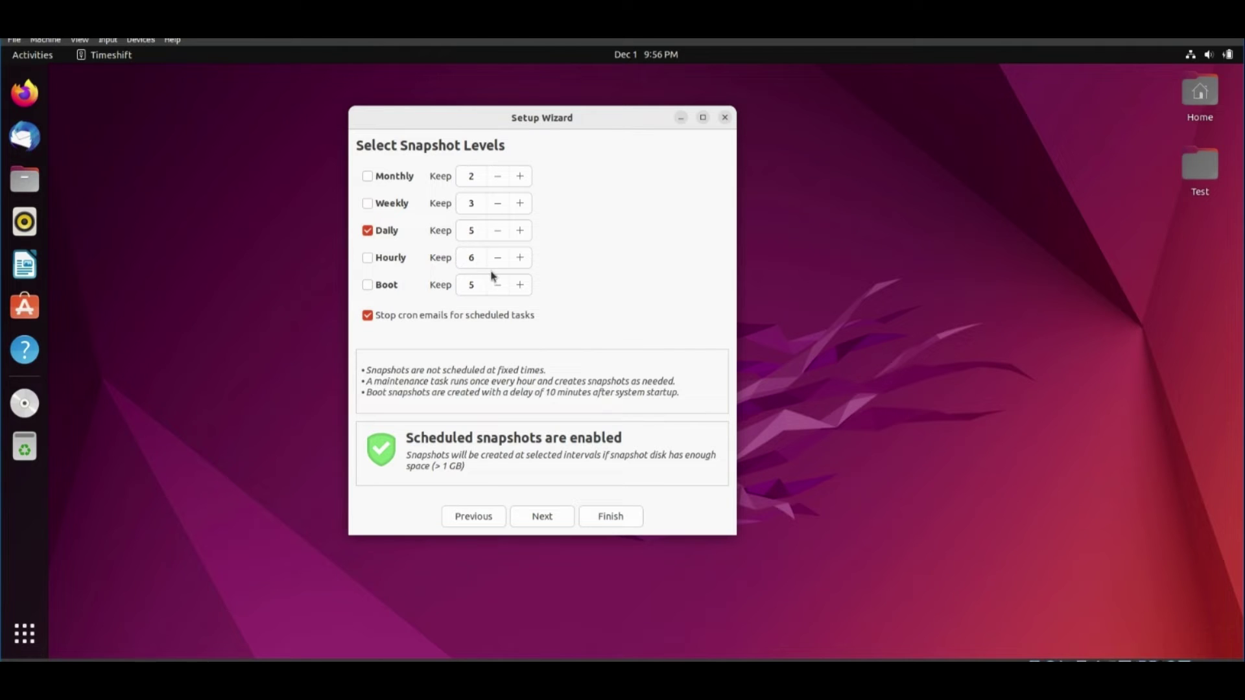
pyautogui.click(368, 177)
pyautogui.click(368, 231)
pyautogui.click(535, 521)
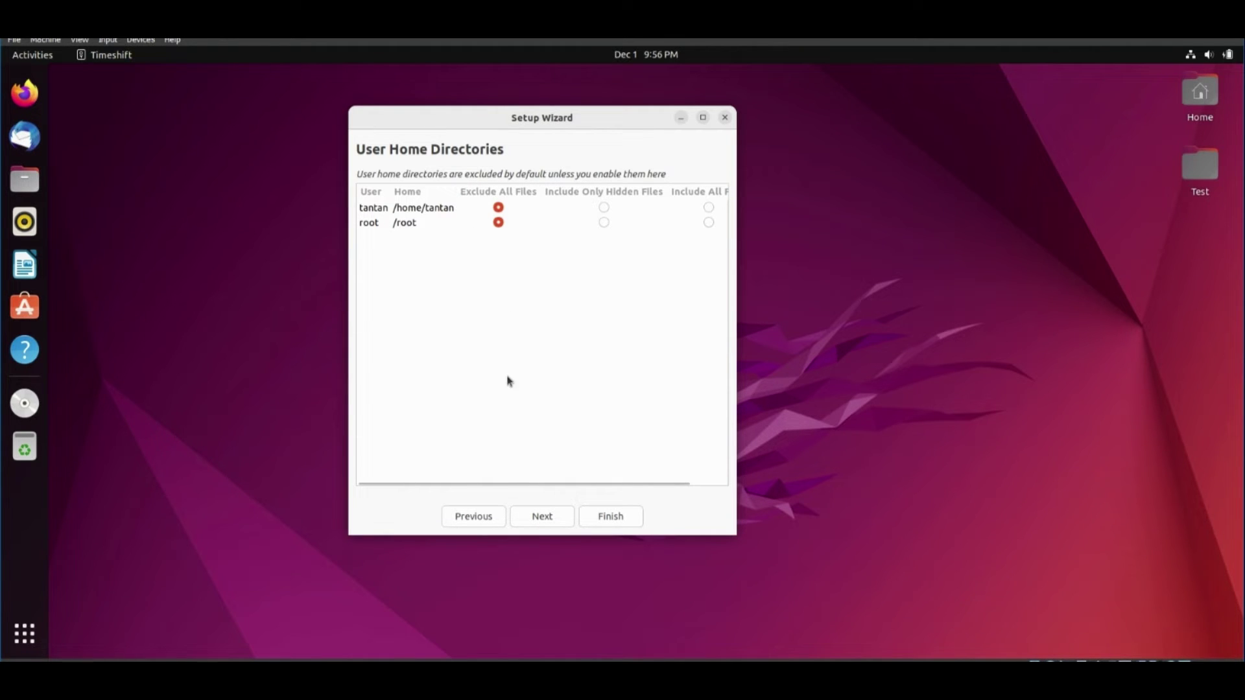
pyautogui.click(542, 517)
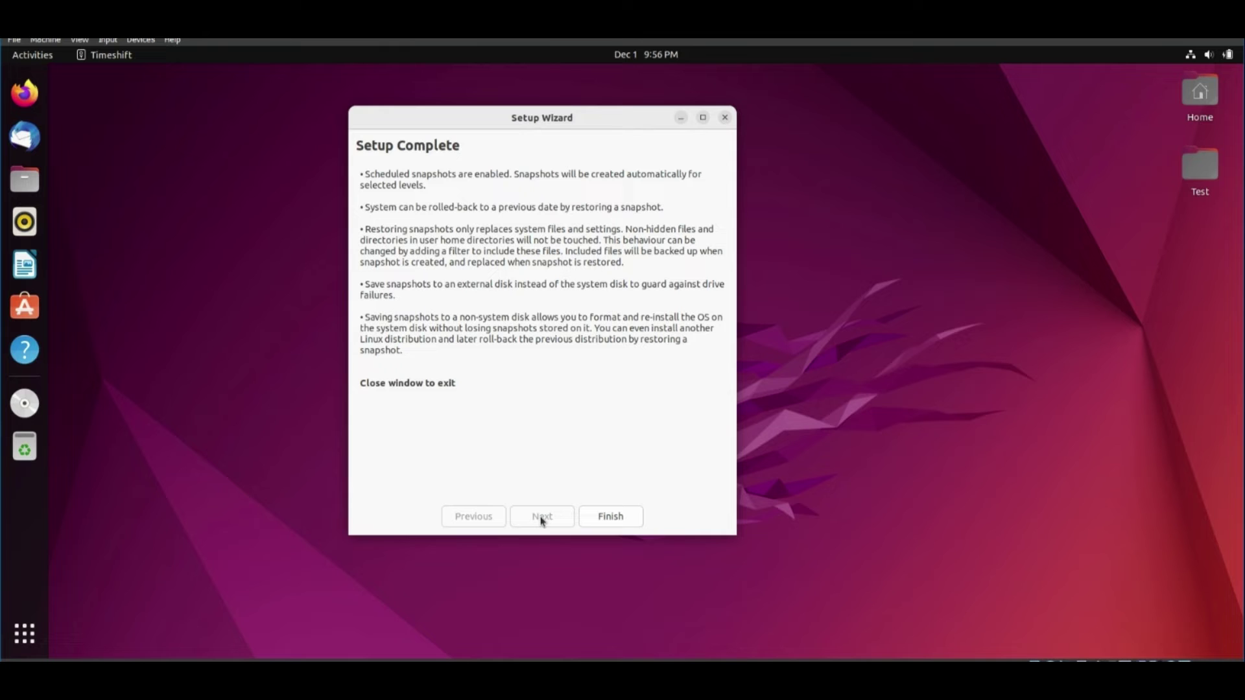
pyautogui.click(593, 523)
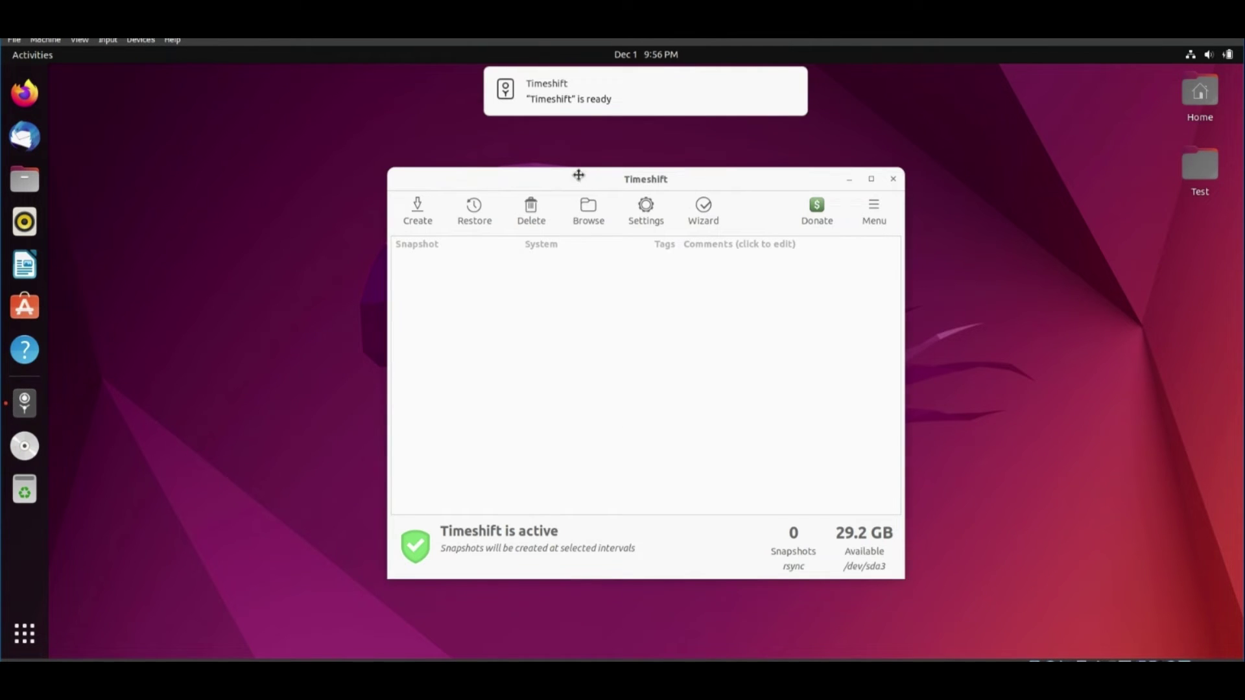
# Step: Start creating a new rsync system snapshot from the Timeshift toolbar
pyautogui.moveTo(574, 172); pyautogui.dragTo(534, 154)
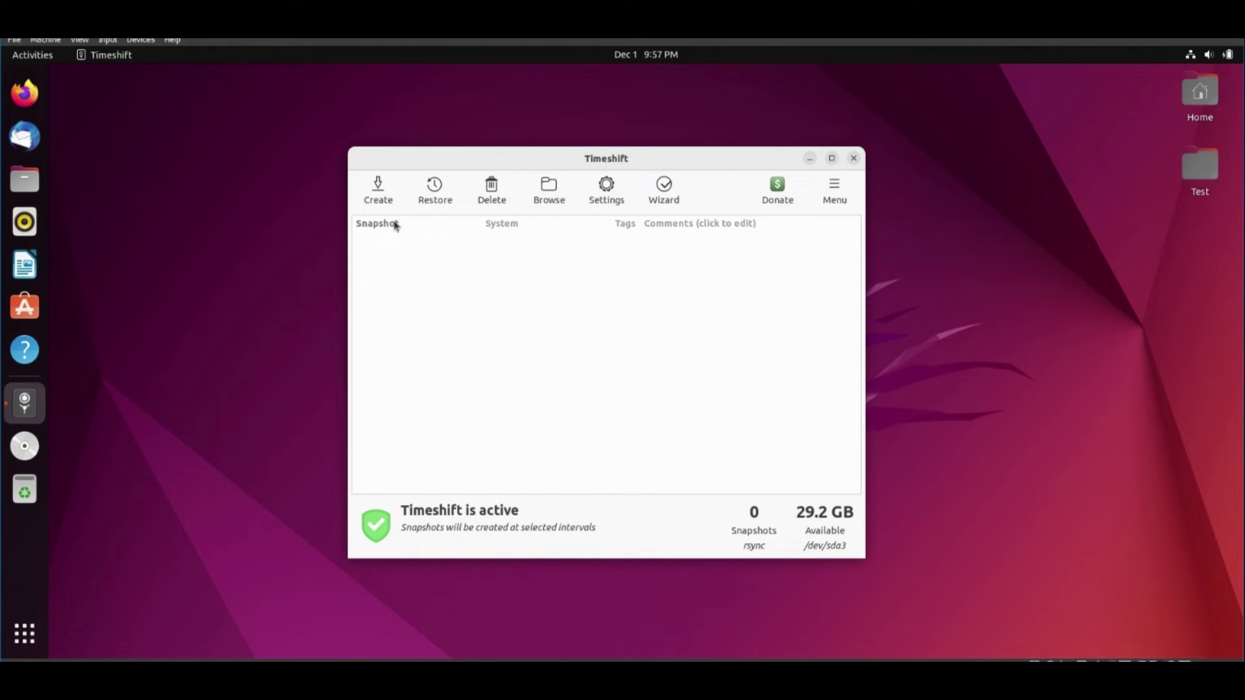
pyautogui.click(384, 194)
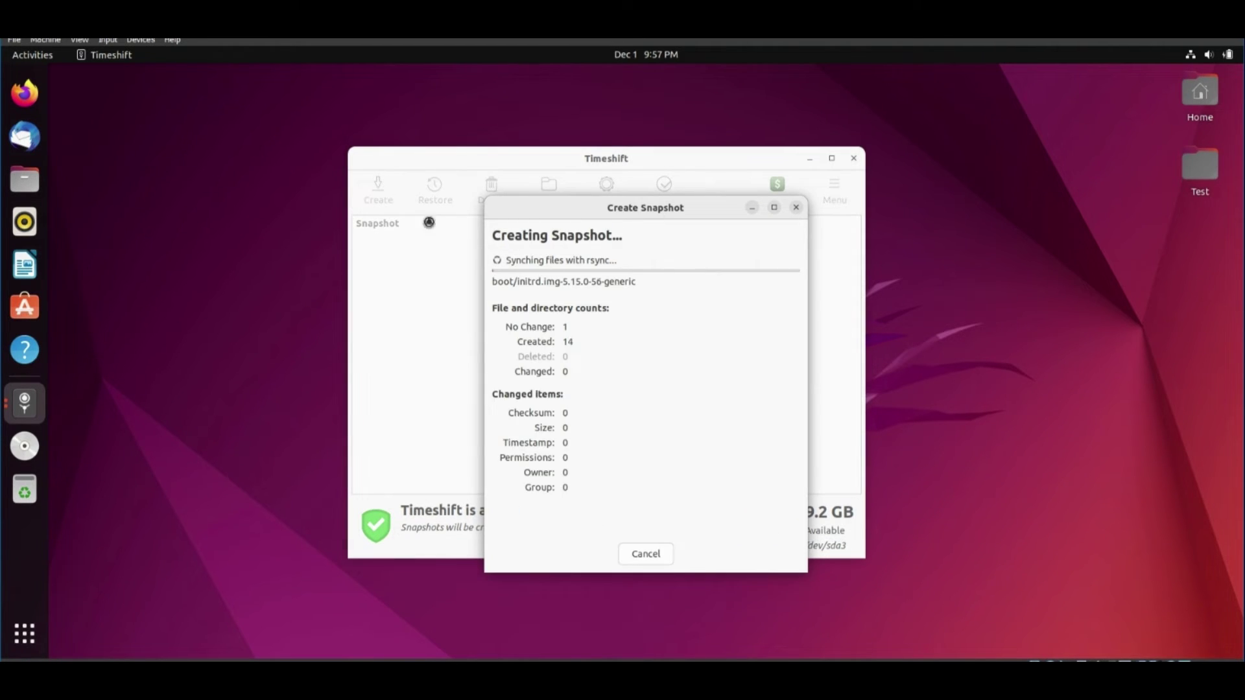
pyautogui.click(19, 494)
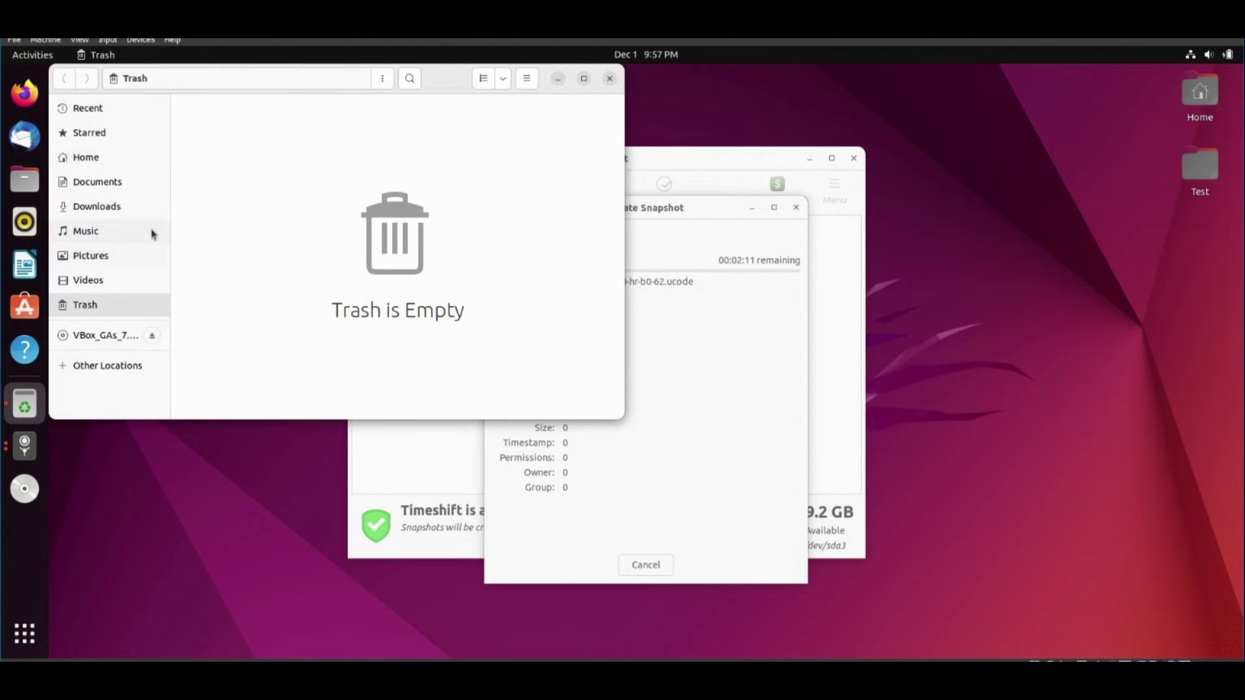
# Step: Navigate Files from Home up to the filesystem root while the snapshot finishes
pyautogui.click(76, 156)
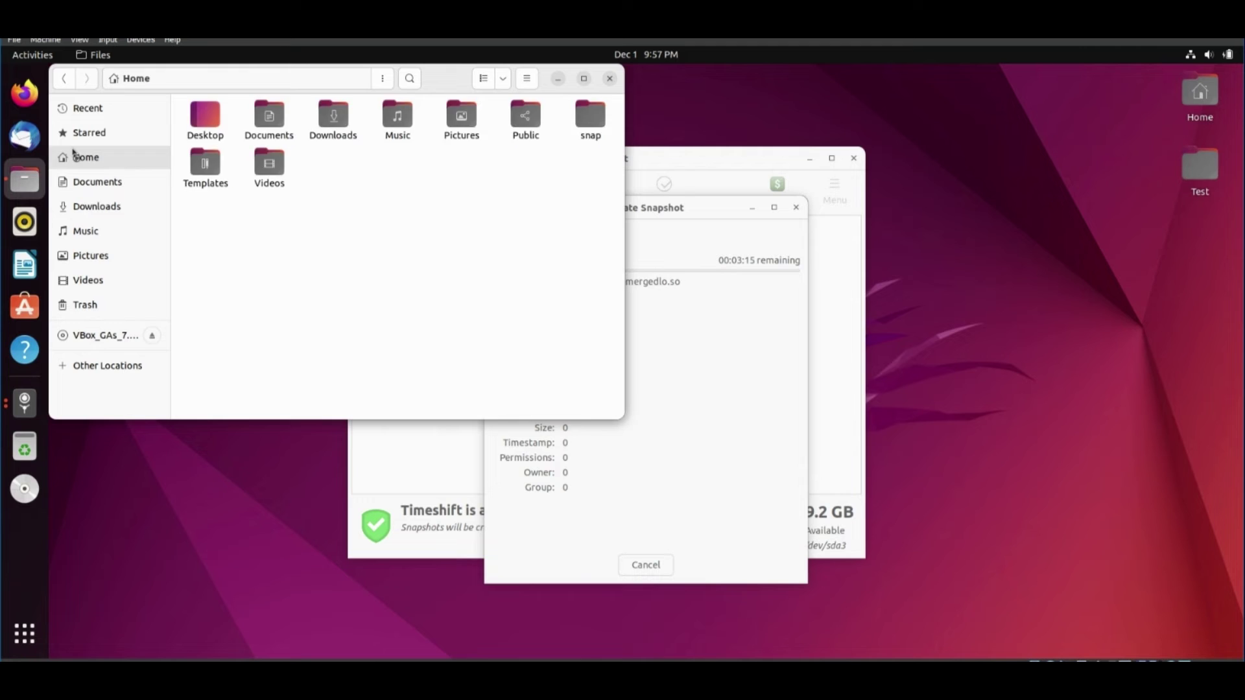
pyautogui.hotkey('alt', 'Up')
pyautogui.hotkey('alt', 'Up')
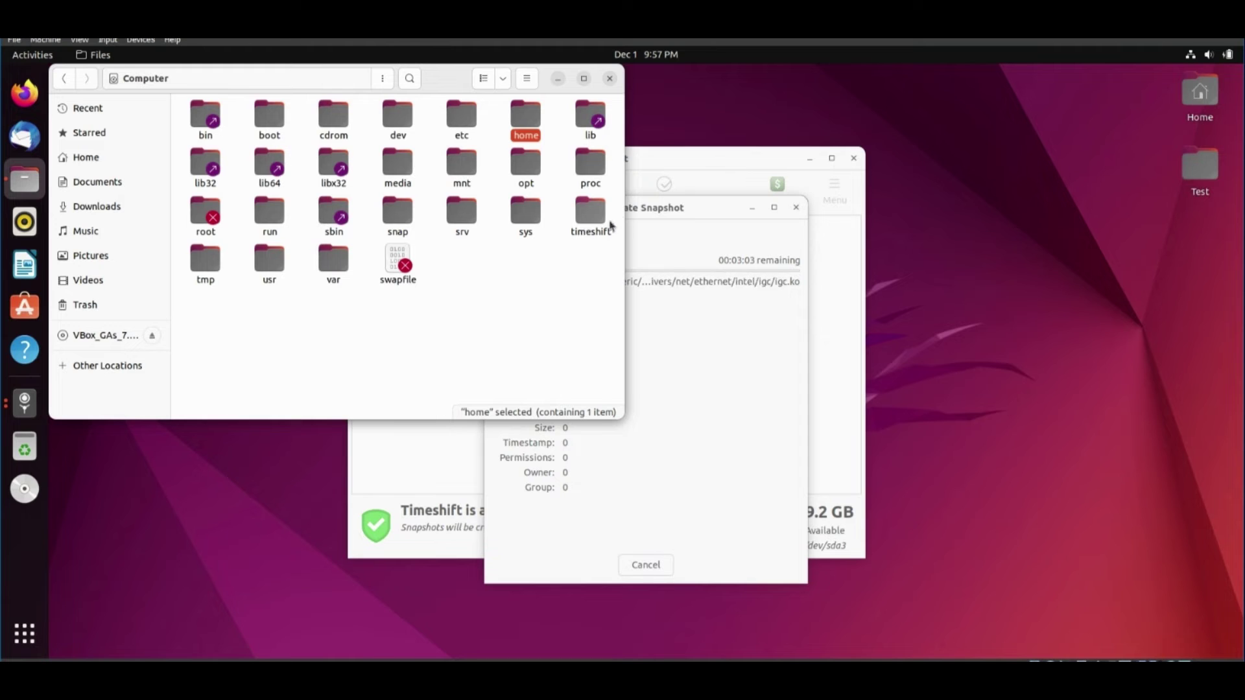
pyautogui.click(700, 212)
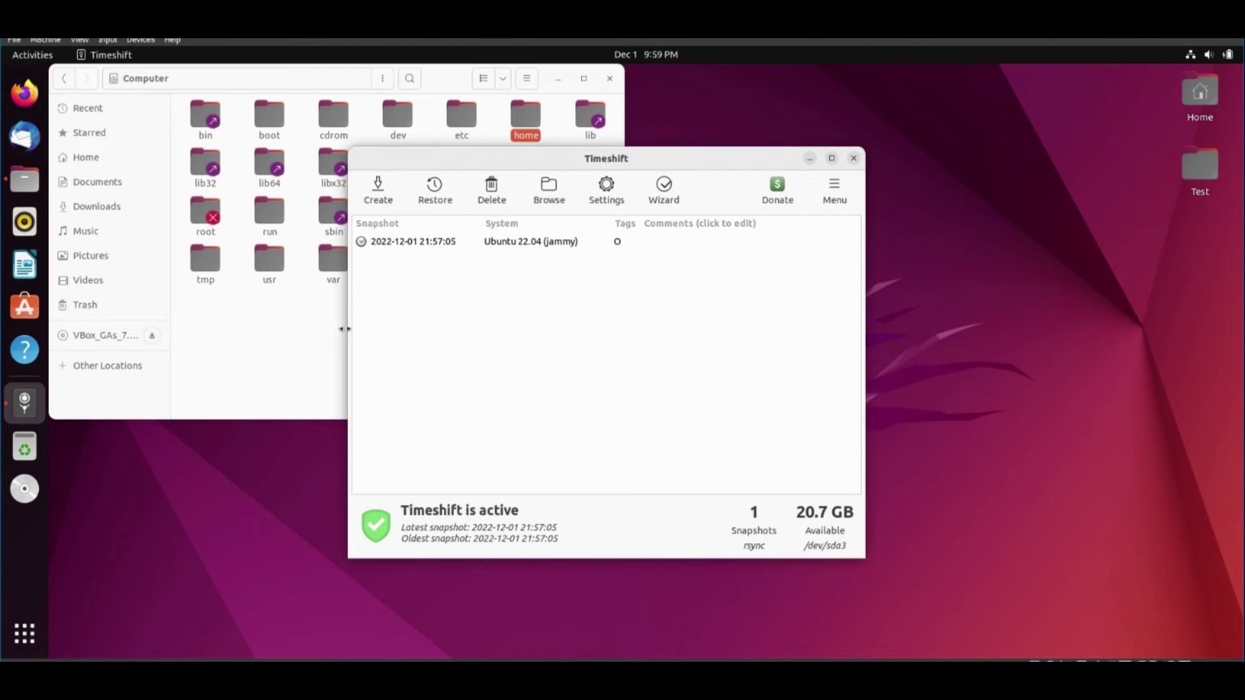
# Step: Browse timeshift/snapshots/2022-12-01_21-57-05 down to its localhost system copy
pyautogui.click(307, 341)
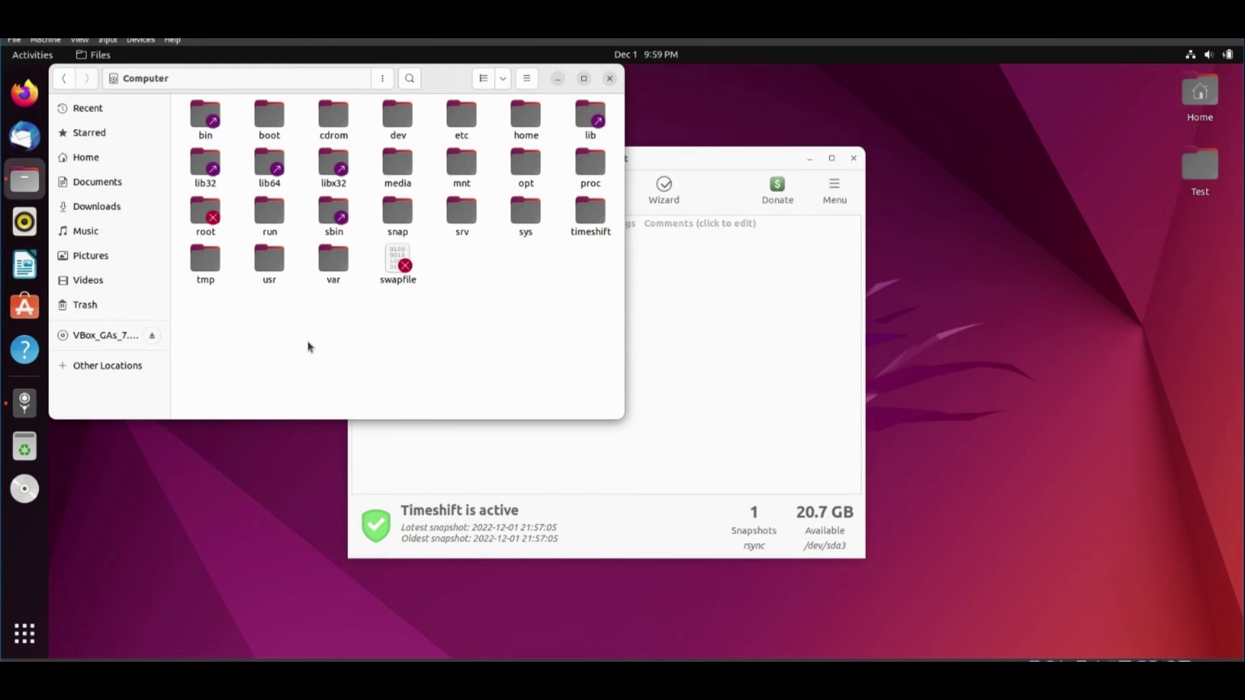
pyautogui.doubleClick(591, 213)
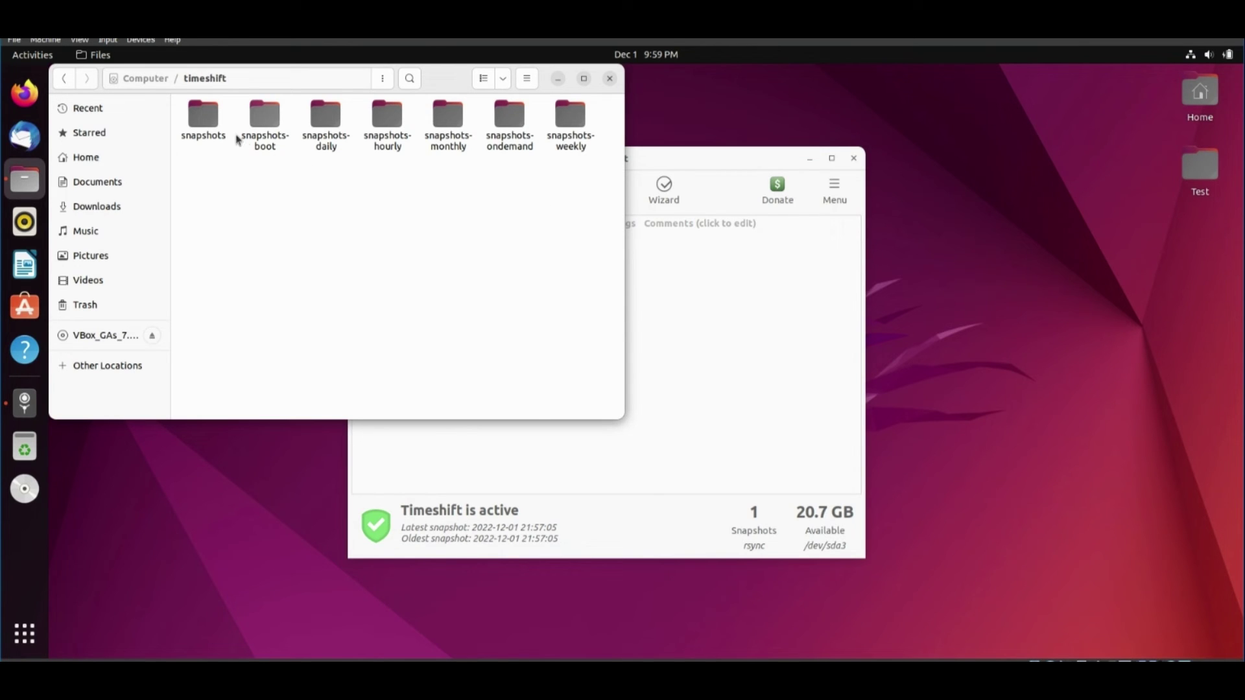
pyautogui.doubleClick(196, 116)
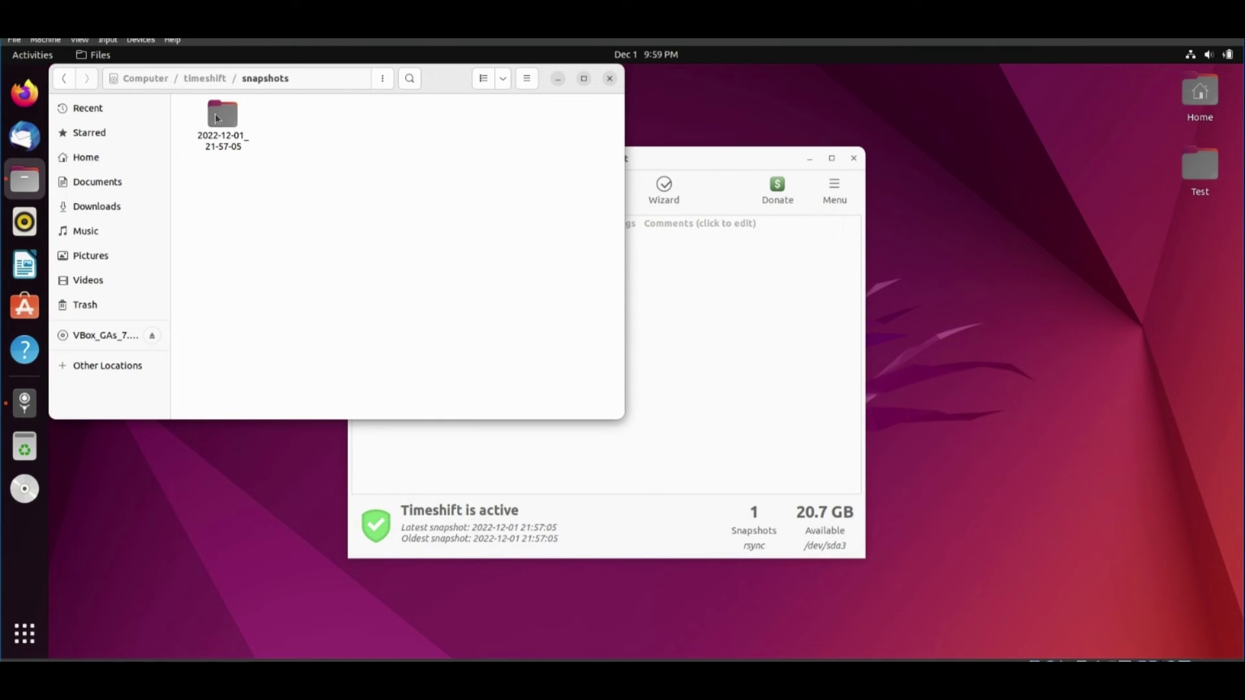
pyautogui.click(217, 119)
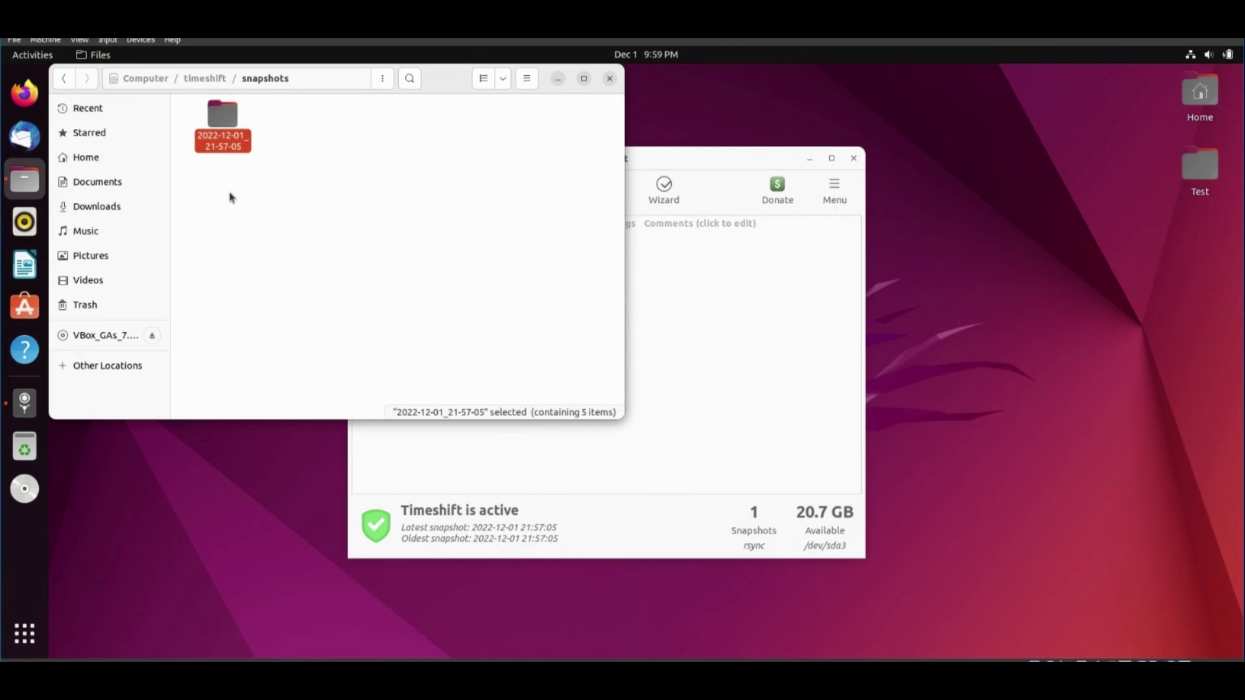
pyautogui.doubleClick(228, 107)
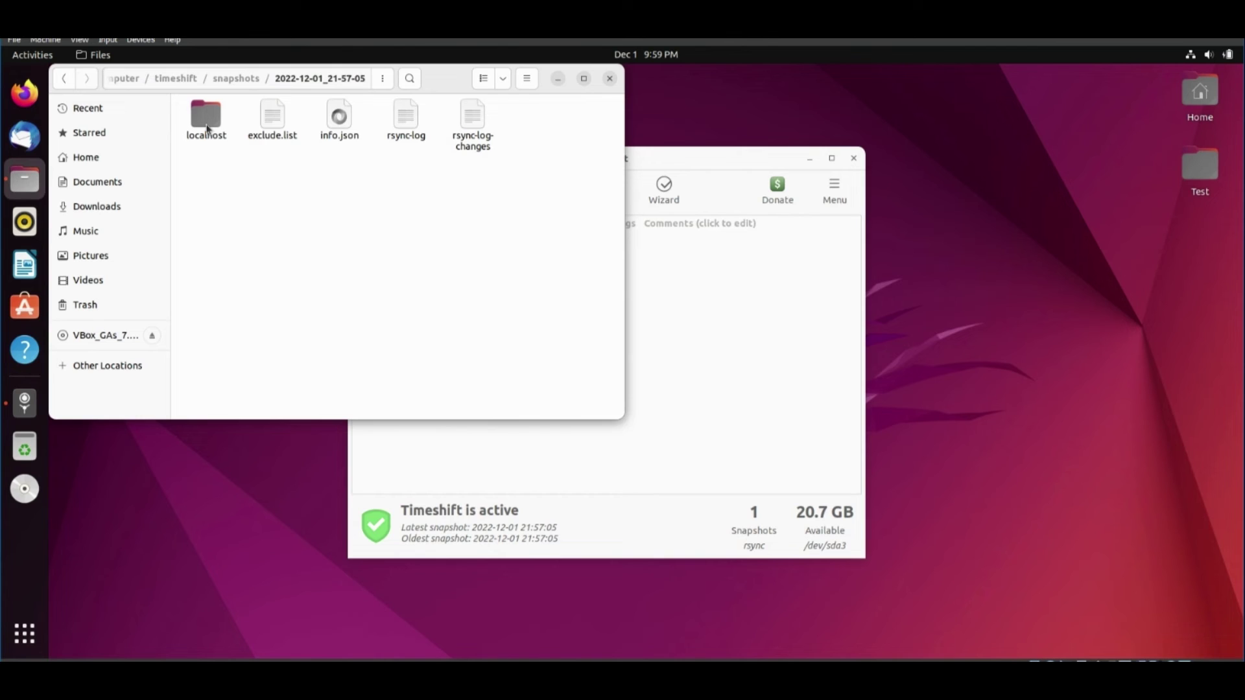
pyautogui.doubleClick(207, 128)
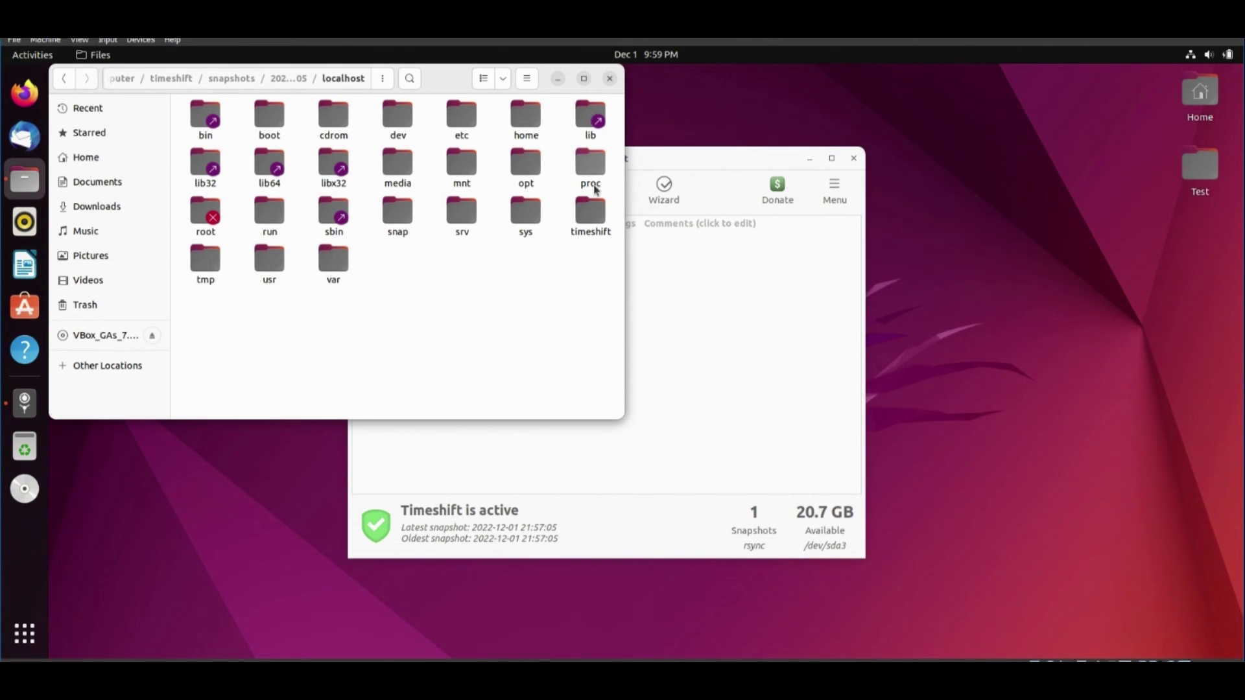
# Step: Look inside the snapshot's var folder, return to localhost, and close Files
pyautogui.click(602, 213)
pyautogui.doubleClick(333, 267)
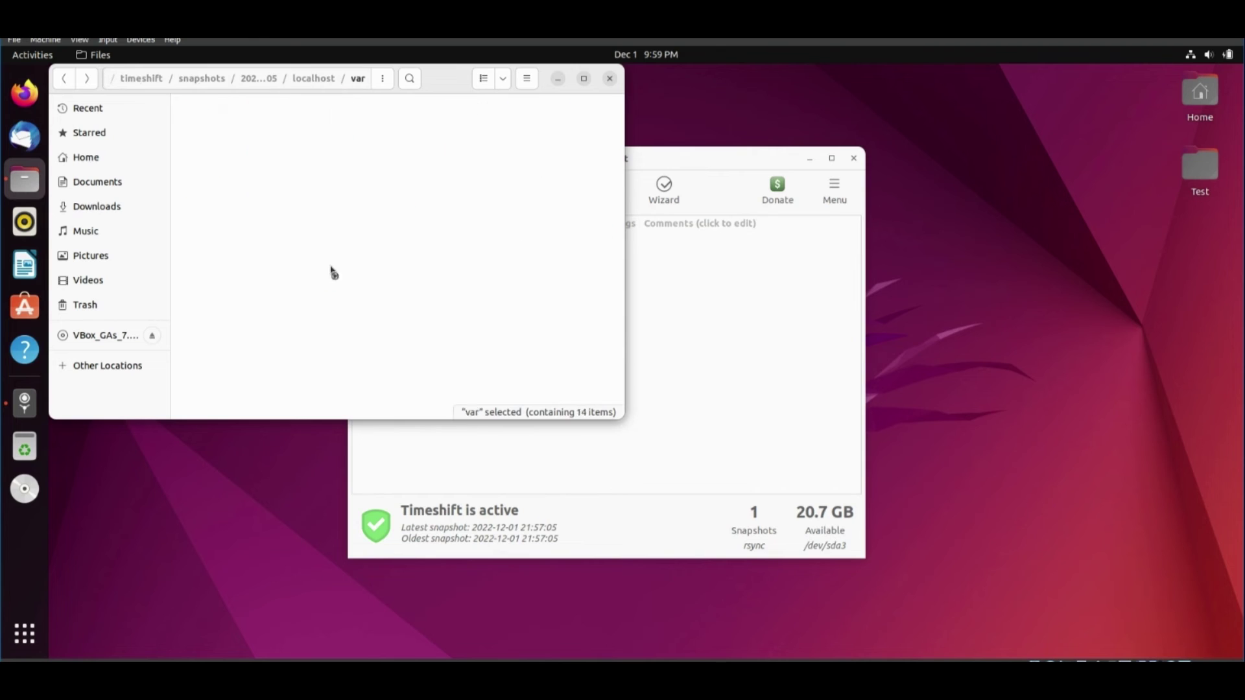
pyautogui.click(63, 78)
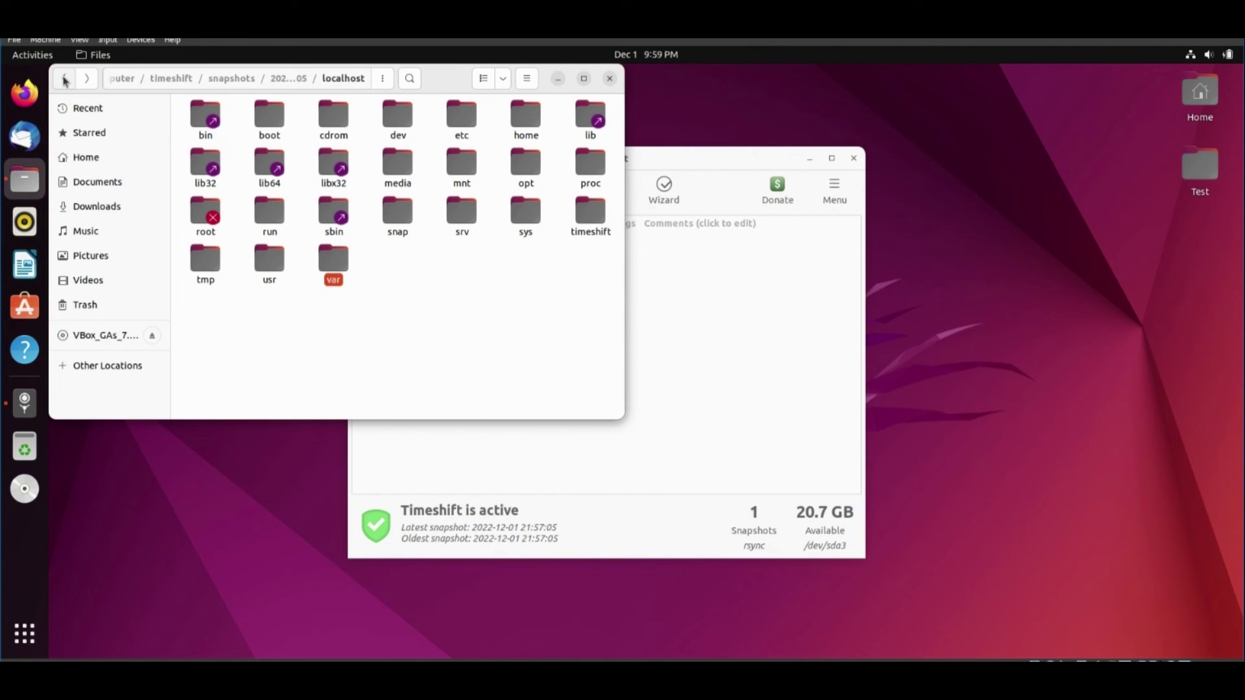
pyautogui.click(408, 275)
pyautogui.click(610, 78)
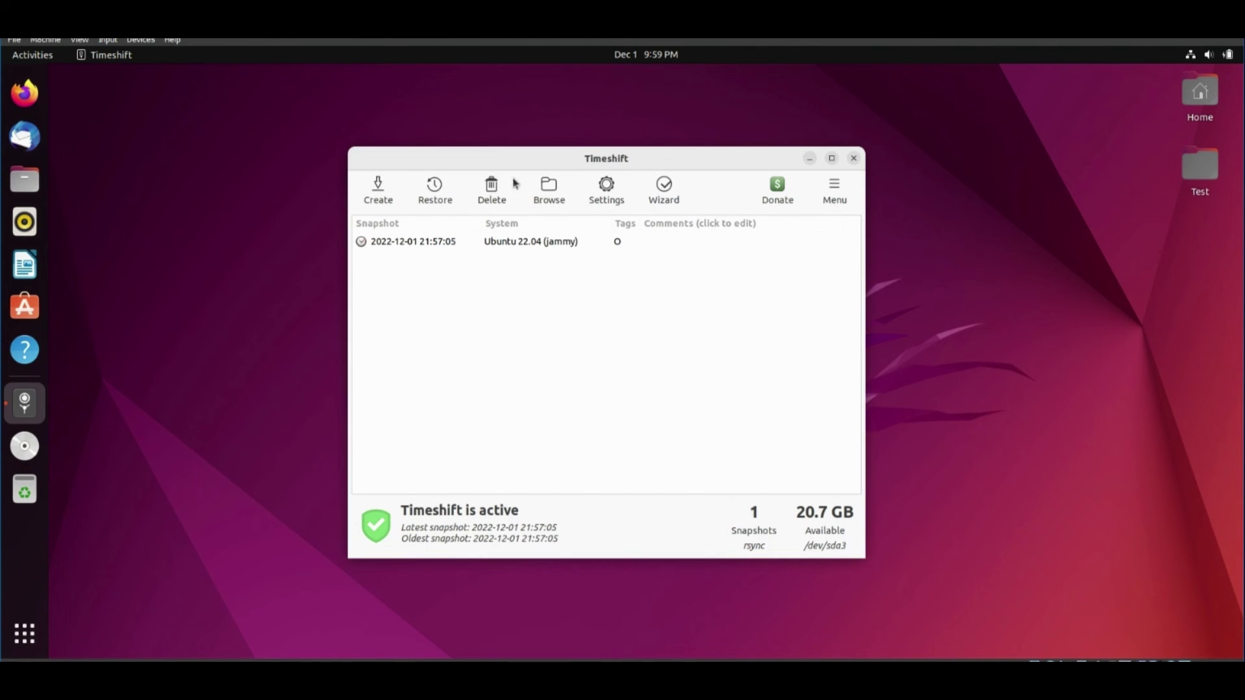
pyautogui.click(381, 243)
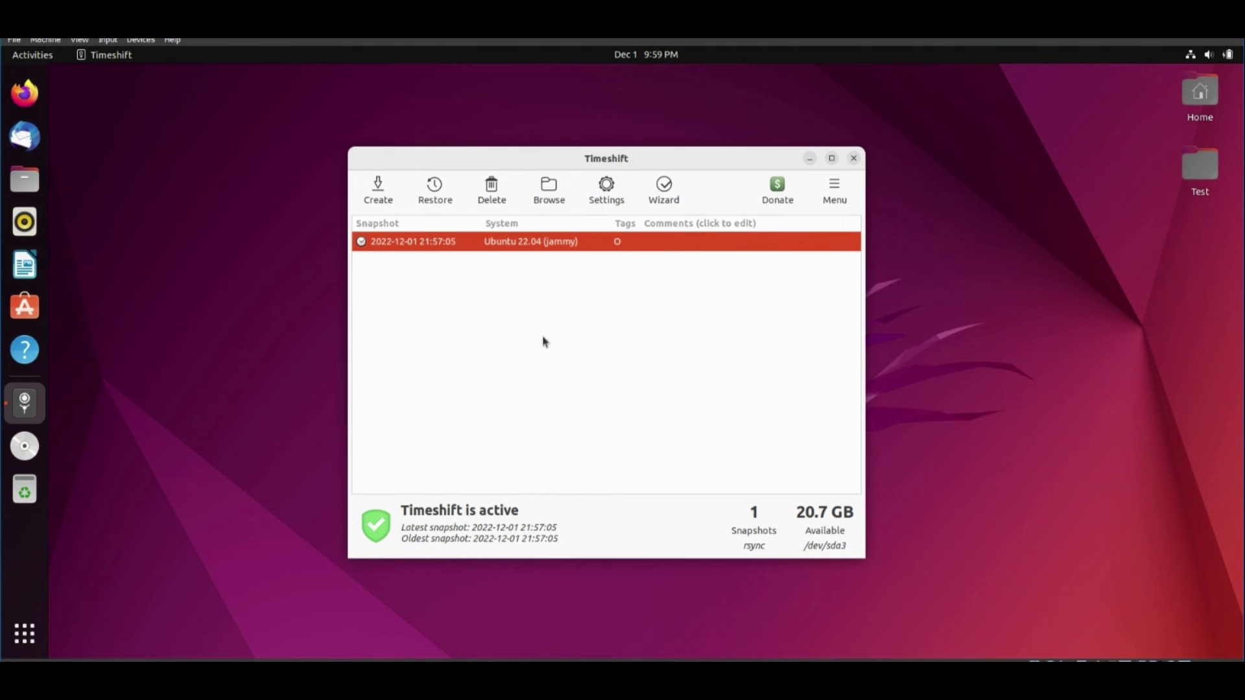
pyautogui.click(431, 193)
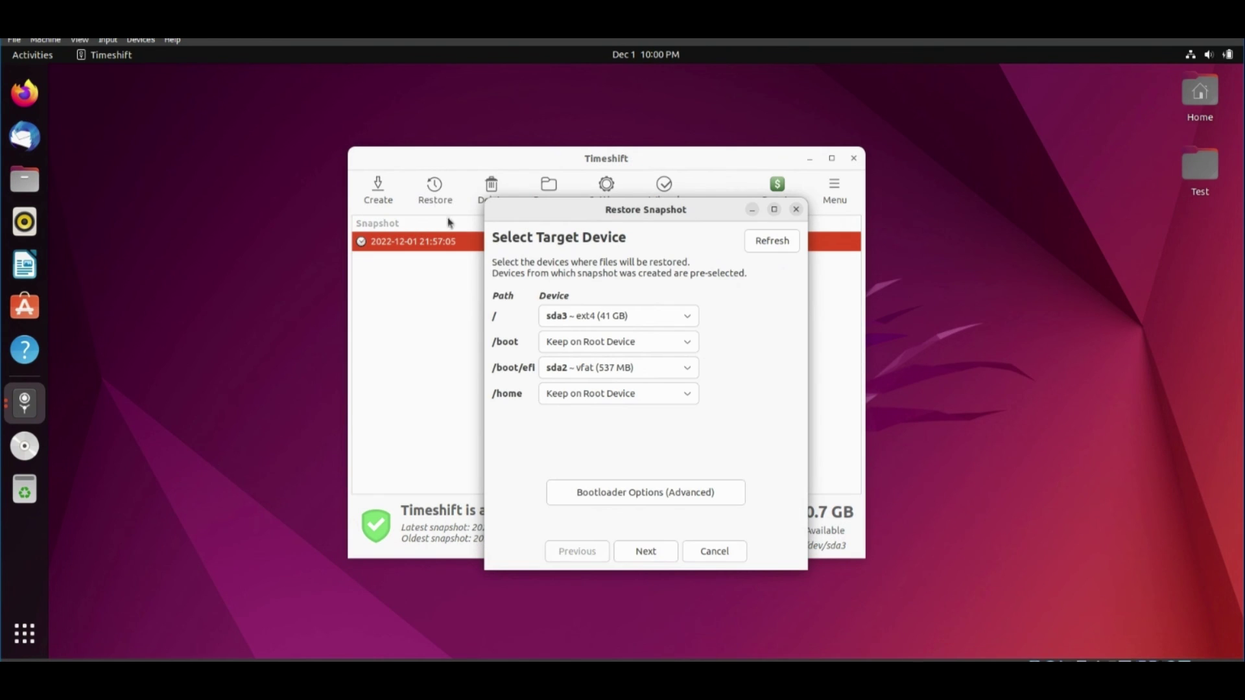
pyautogui.click(696, 317)
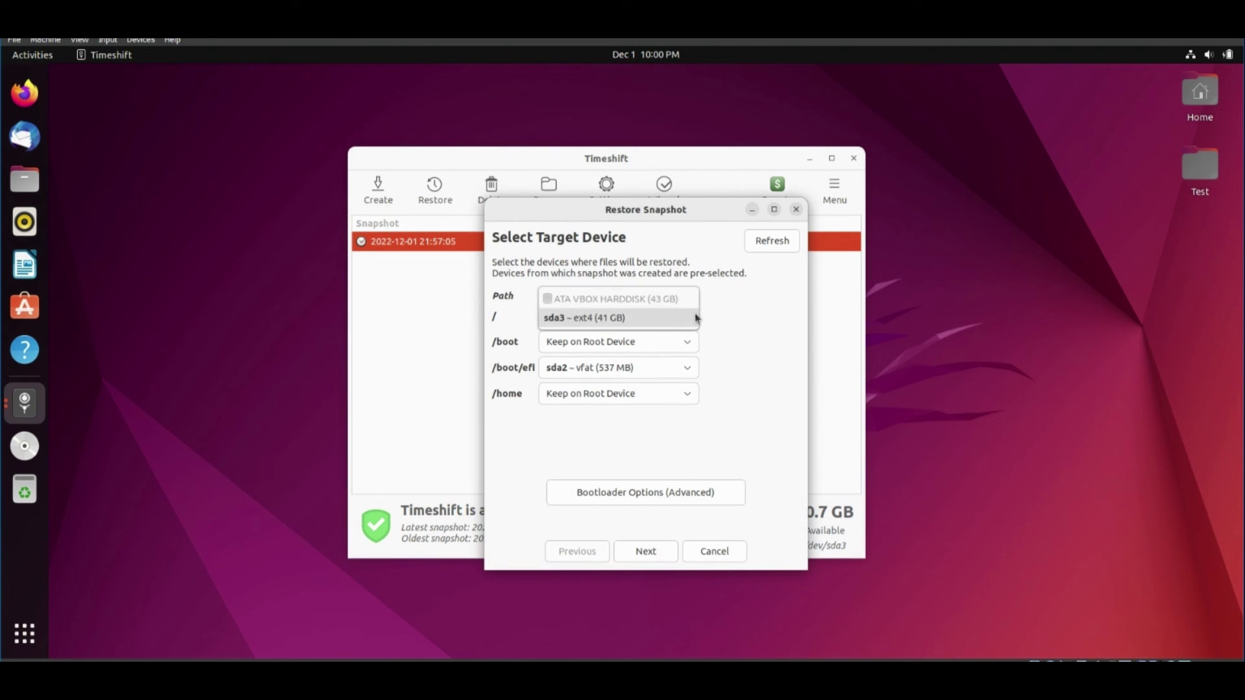
pyautogui.click(696, 318)
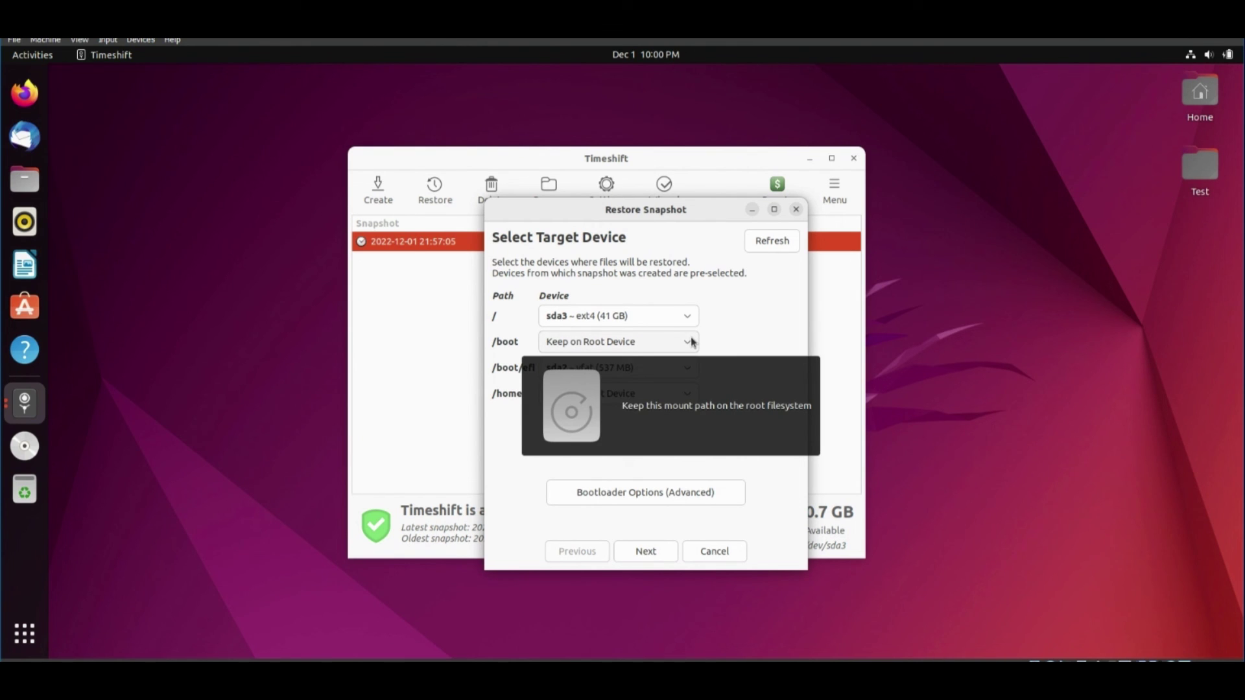
pyautogui.click(692, 343)
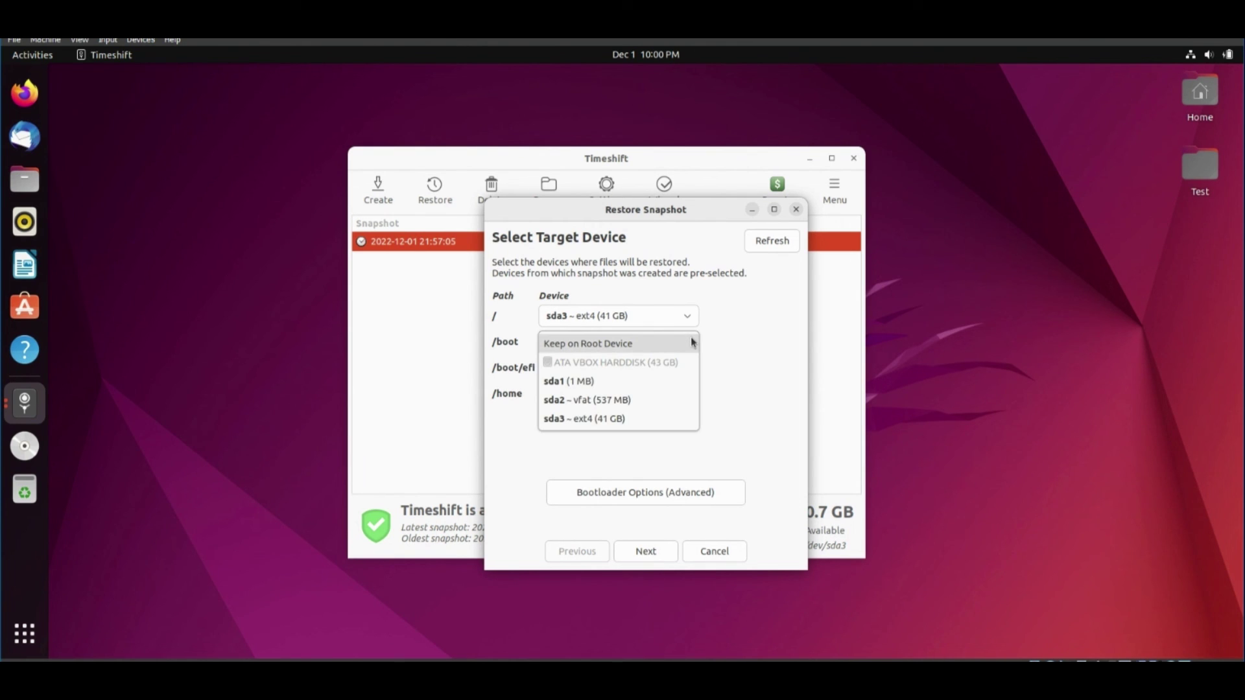
pyautogui.click(692, 342)
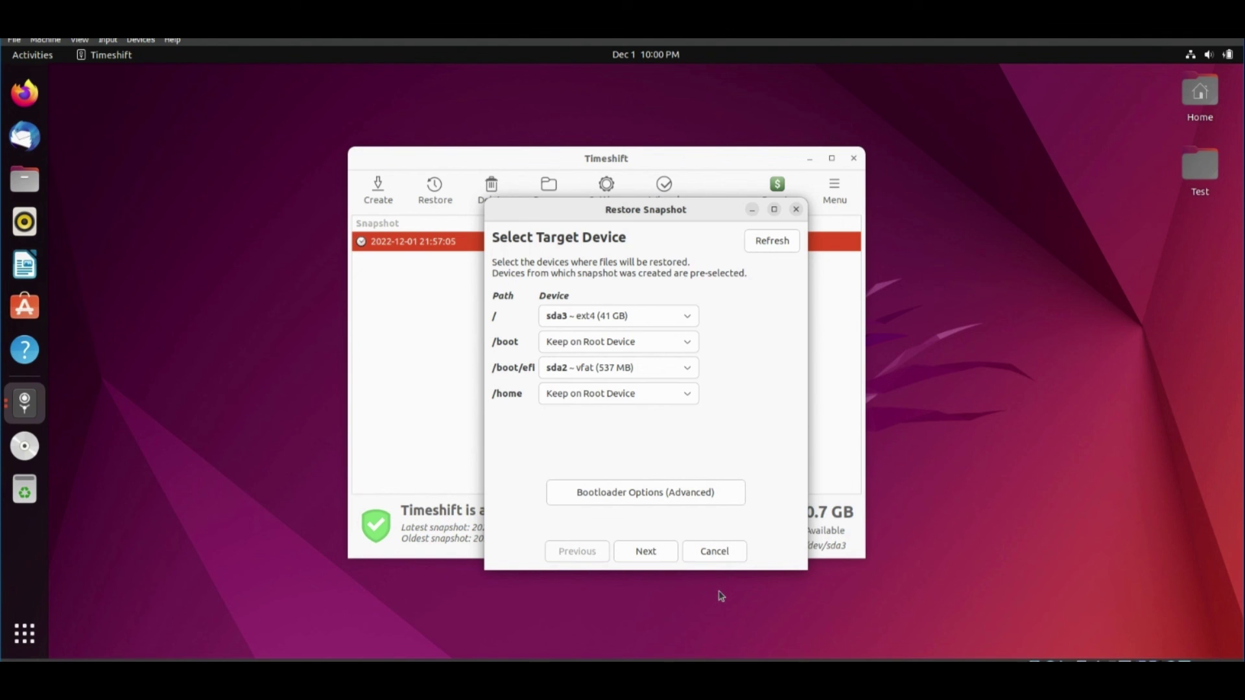
pyautogui.click(718, 553)
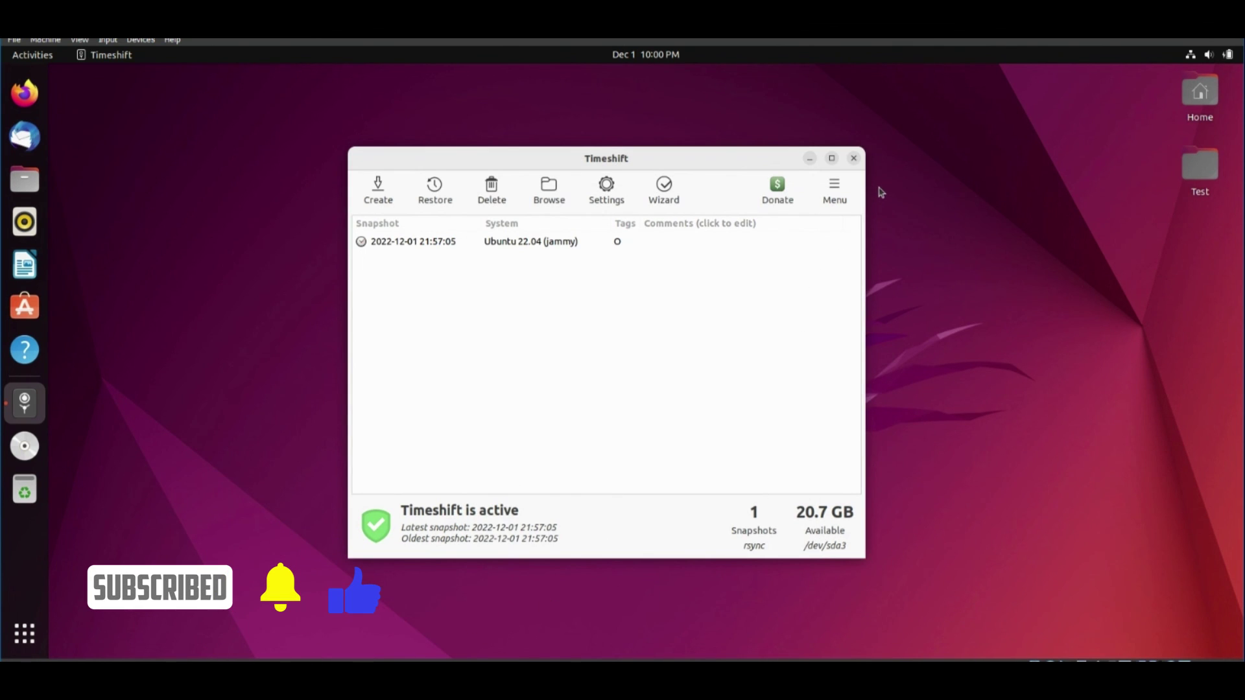